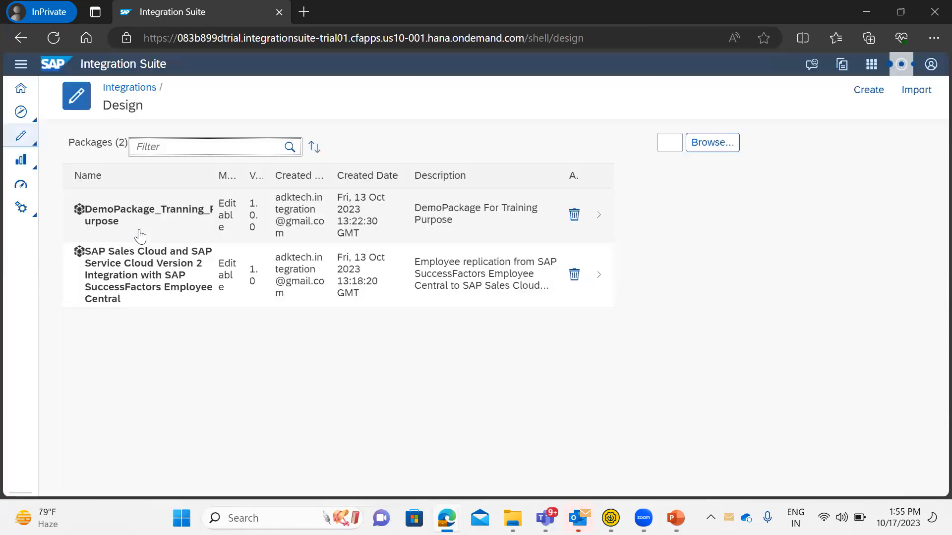
Open the artifacts of the DemoPackage_Tranning_Purpose package and switch the package to edit mode.
{"action": "left_click", "coordinate": [105, 221]}
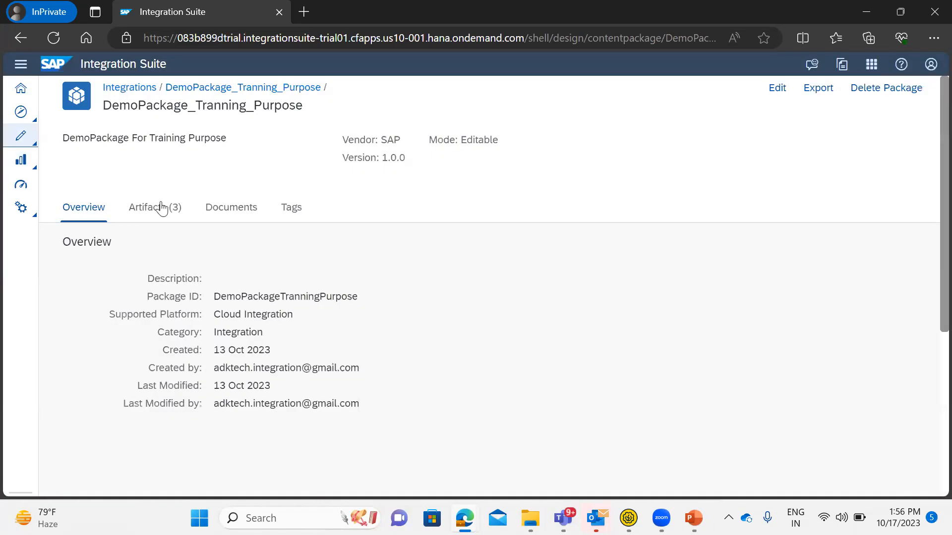
{"action": "left_click", "coordinate": [158, 212]}
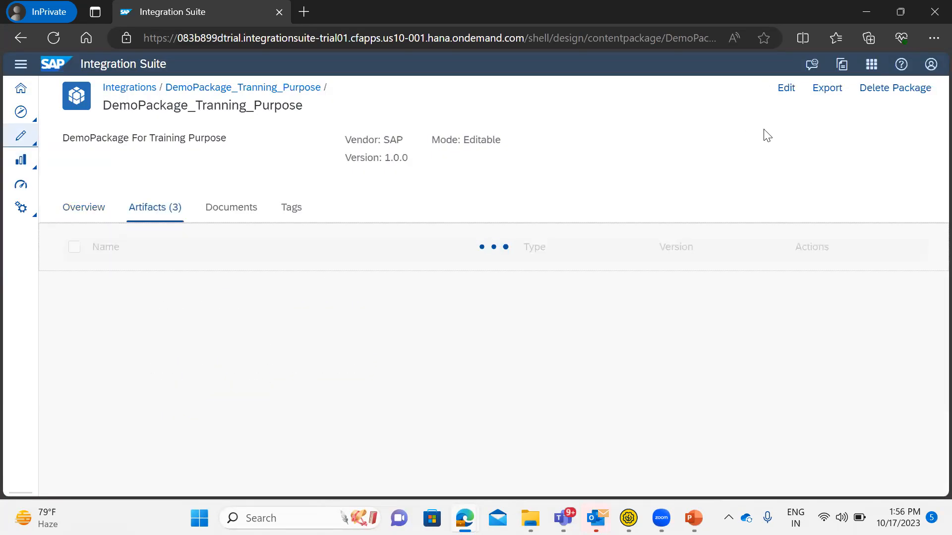
{"action": "left_click", "coordinate": [786, 89]}
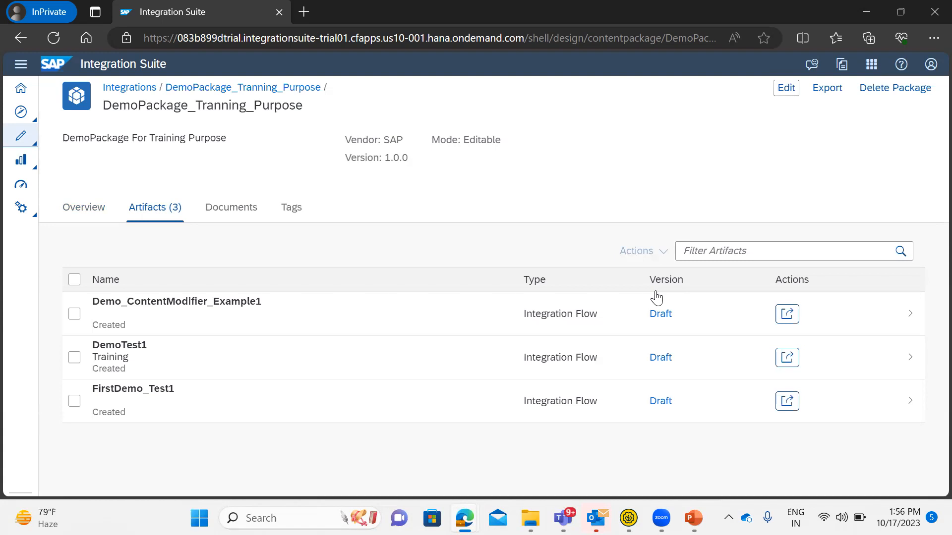
Start adding a new integration flow to the package and name it Demo_Data_Example1.
{"action": "left_click", "coordinate": [505, 237]}
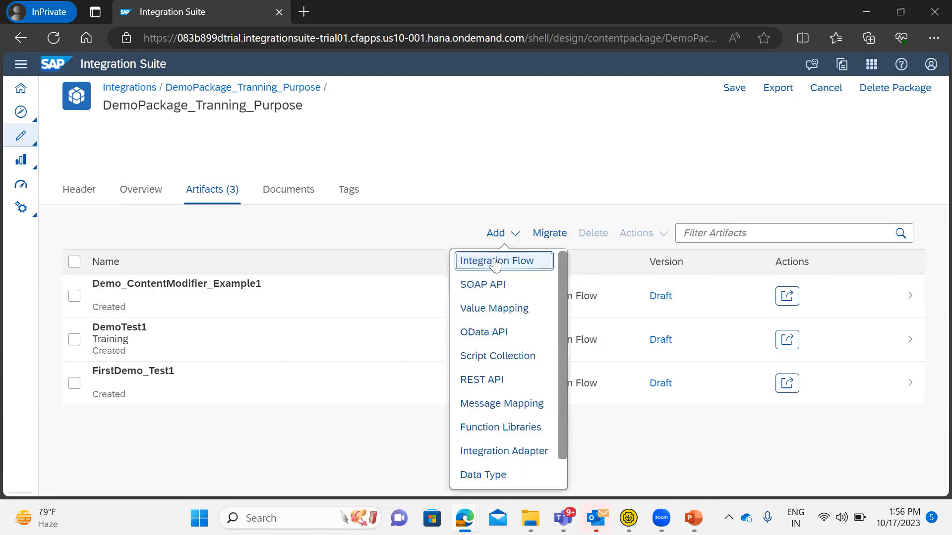
{"action": "left_click", "coordinate": [496, 265]}
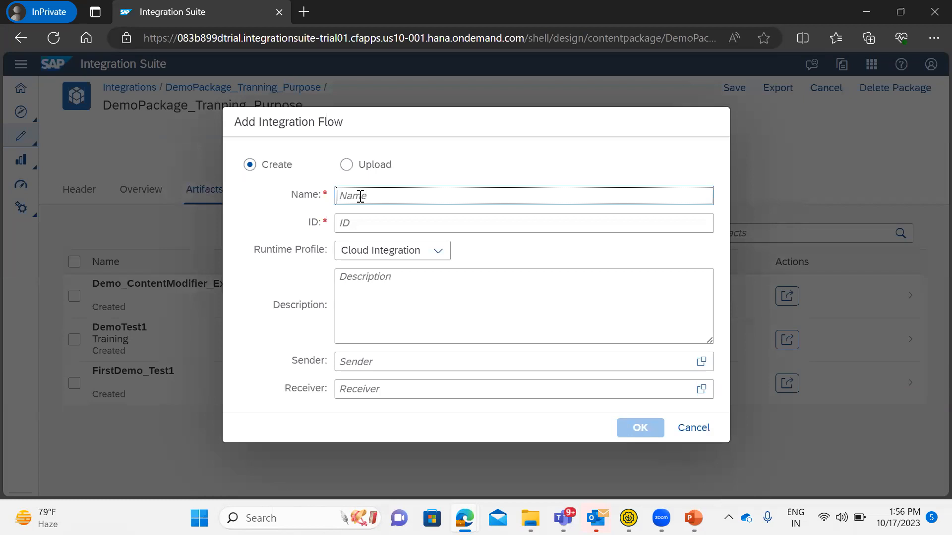
{"action": "type", "text": "Demo"}
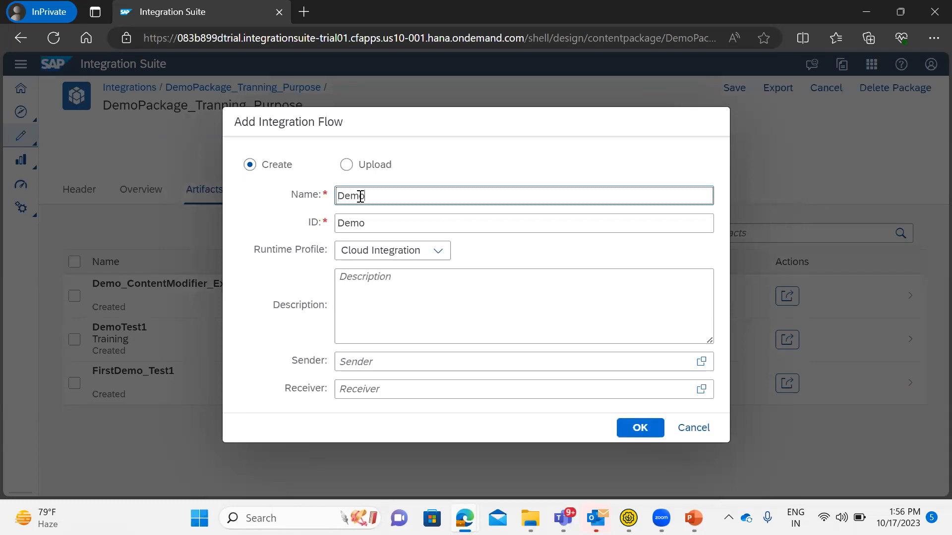
{"action": "type", "text": "_Data_Example1"}
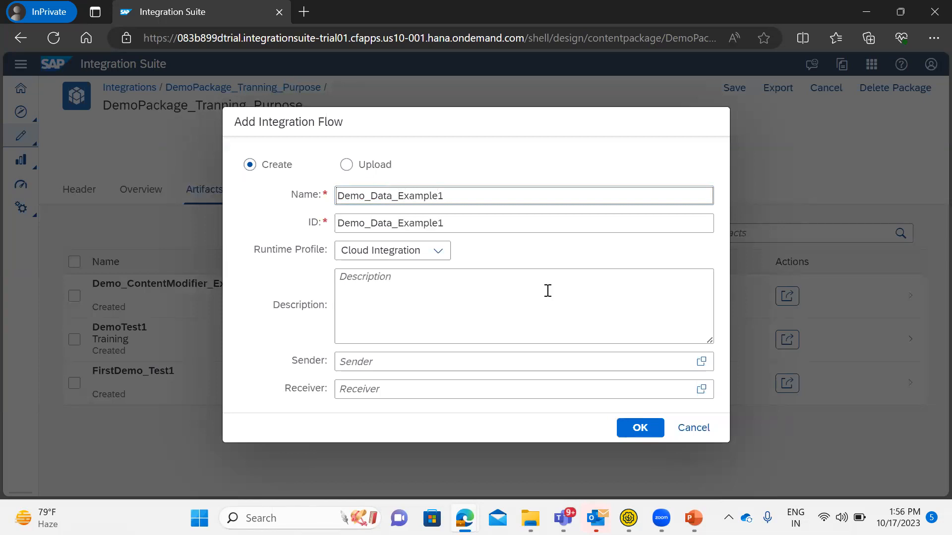
Create the integration flow with sender SOAPUI, receiver SAPCPI and the description "Working with Data in the CPI".
{"action": "left_click", "coordinate": [373, 361]}
{"action": "type", "text": "SOAPUI"}
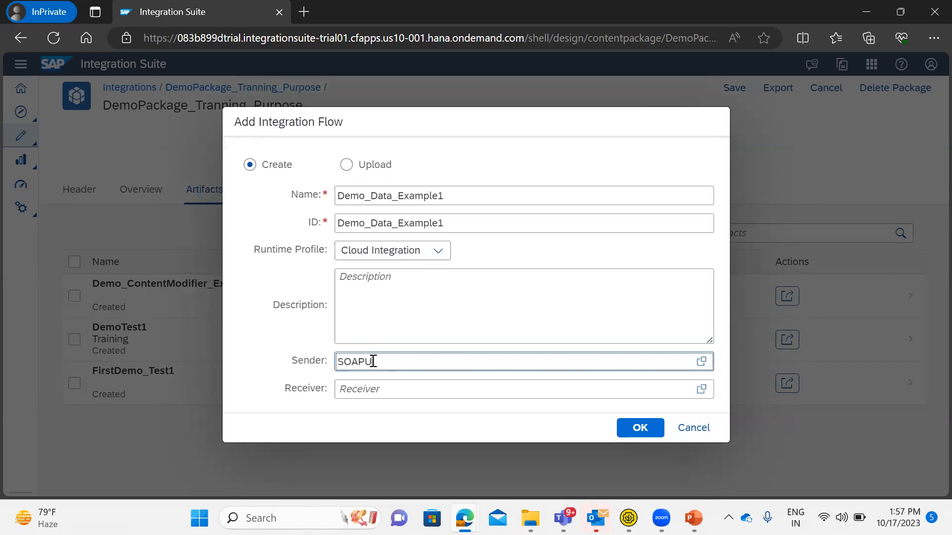
{"action": "left_click", "coordinate": [373, 388]}
{"action": "left_click", "coordinate": [373, 385]}
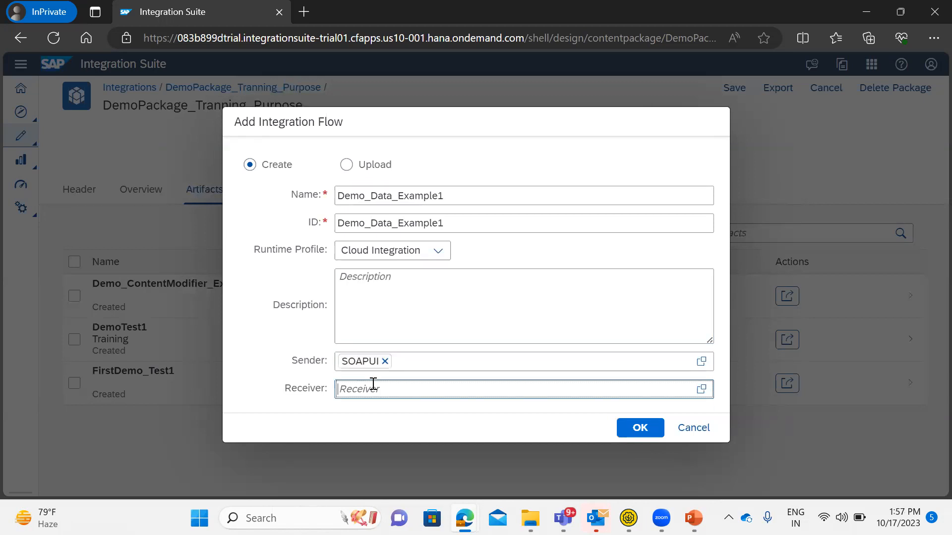
{"action": "type", "text": "SAPCPI"}
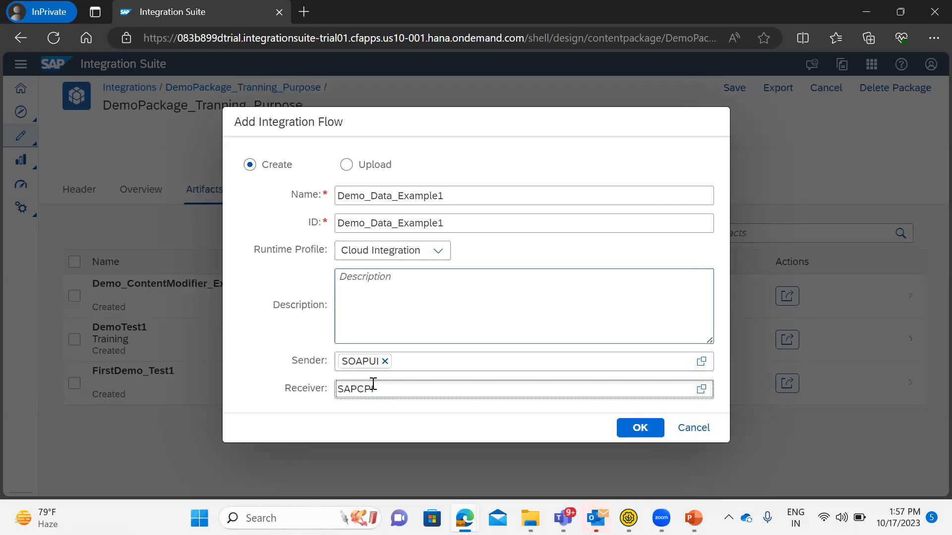
{"action": "left_click", "coordinate": [348, 277]}
{"action": "type", "text": "W"}
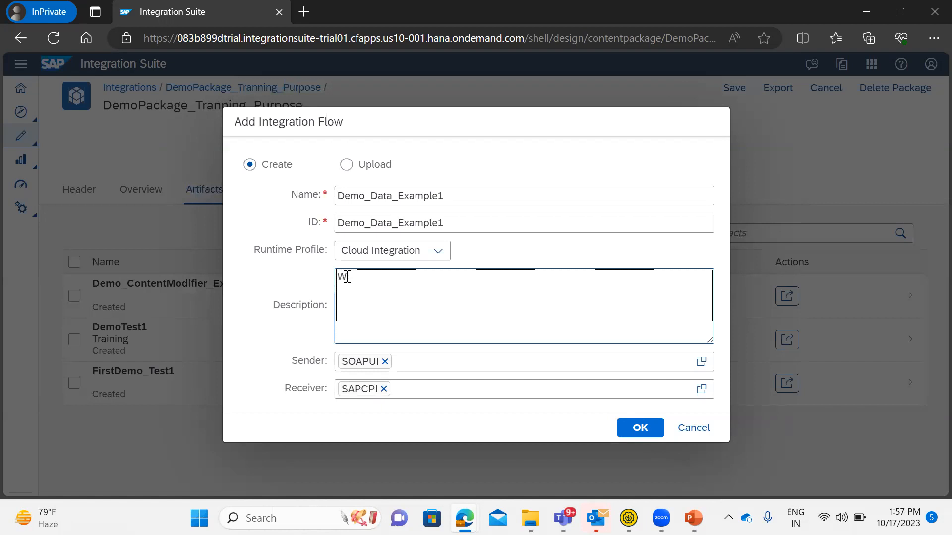
{"action": "type", "text": "orking with Data in the CPI"}
{"action": "left_click", "coordinate": [637, 431]}
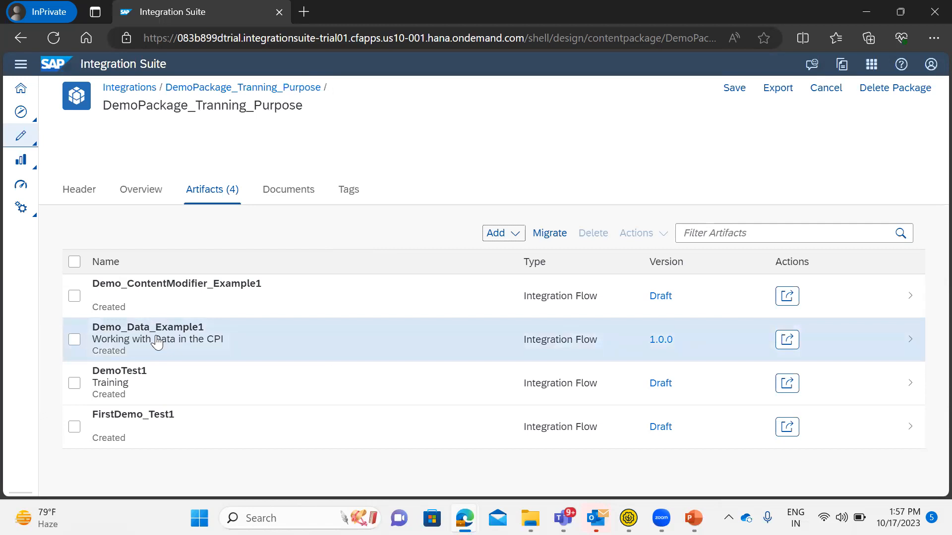
Open the Demo_Data_Example1 flow for editing with the Sender participant's properties expanded.
{"action": "left_click", "coordinate": [156, 342]}
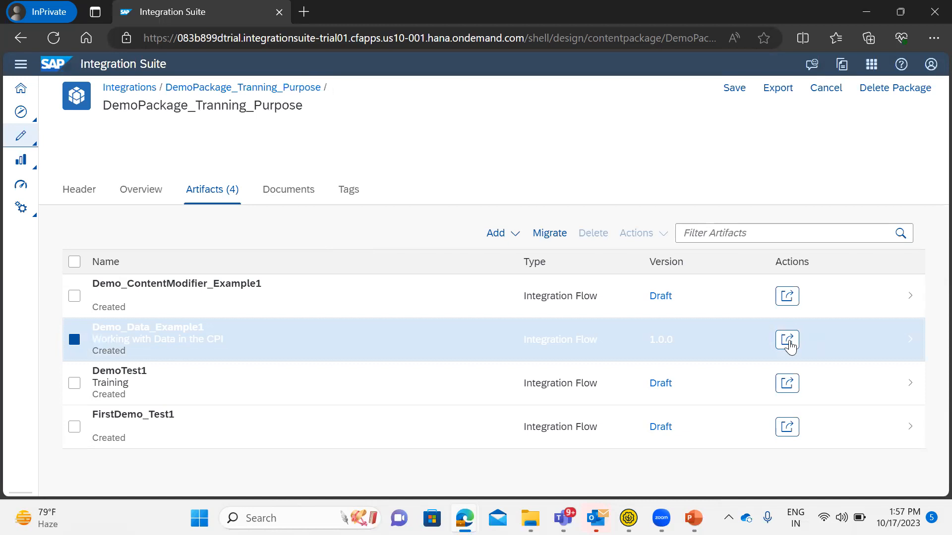
{"action": "left_click", "coordinate": [209, 335]}
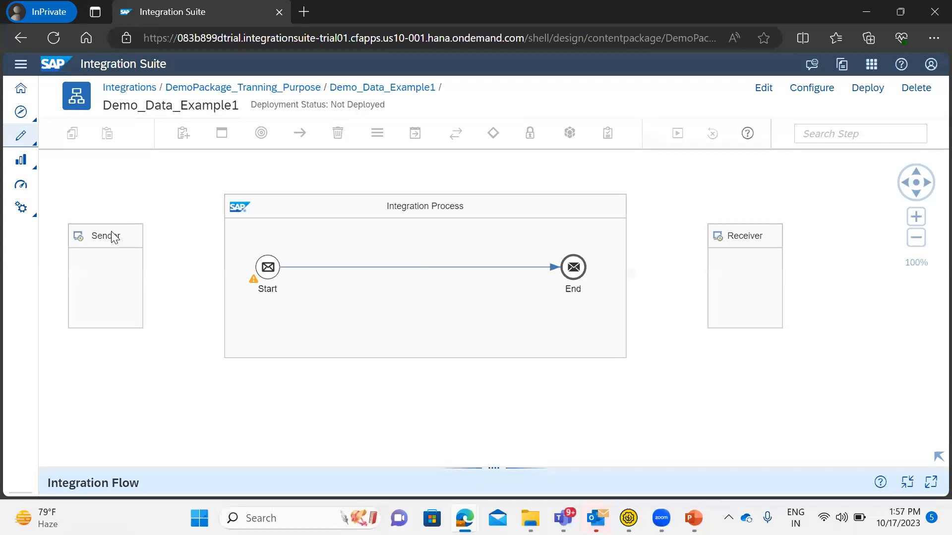
{"action": "left_click", "coordinate": [106, 239]}
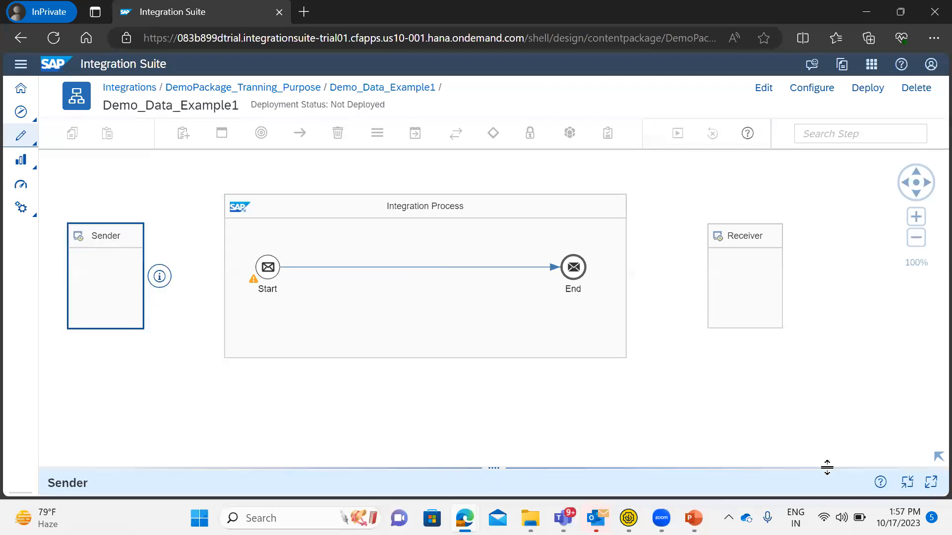
{"action": "left_click_drag", "start_coordinate": [827, 468], "coordinate": [816, 357]}
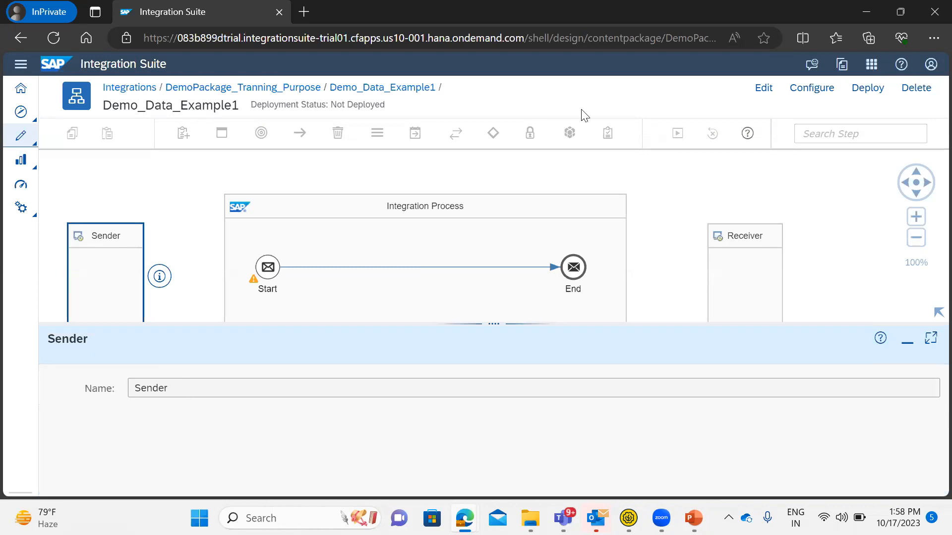
{"action": "left_click", "coordinate": [761, 89]}
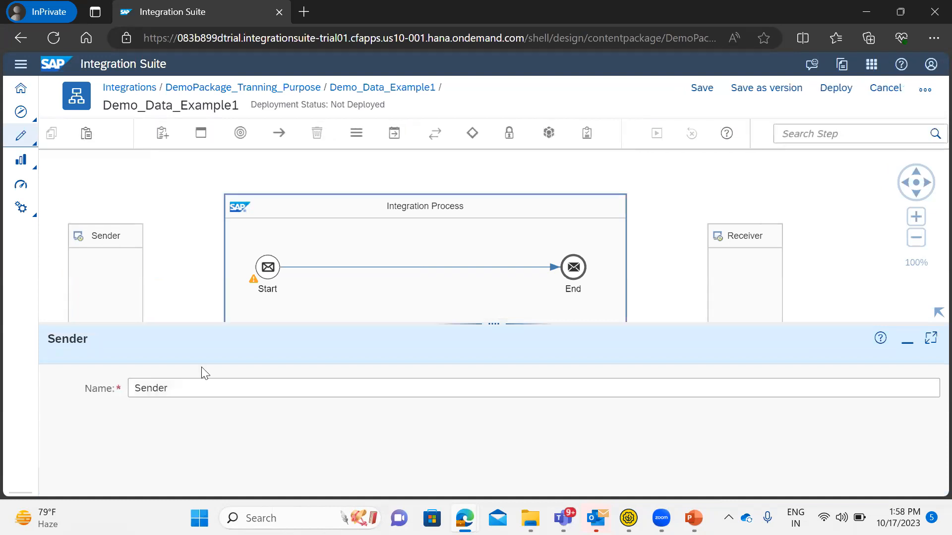
Rename the Sender participant to SOAPUI.
{"action": "left_click", "coordinate": [103, 242]}
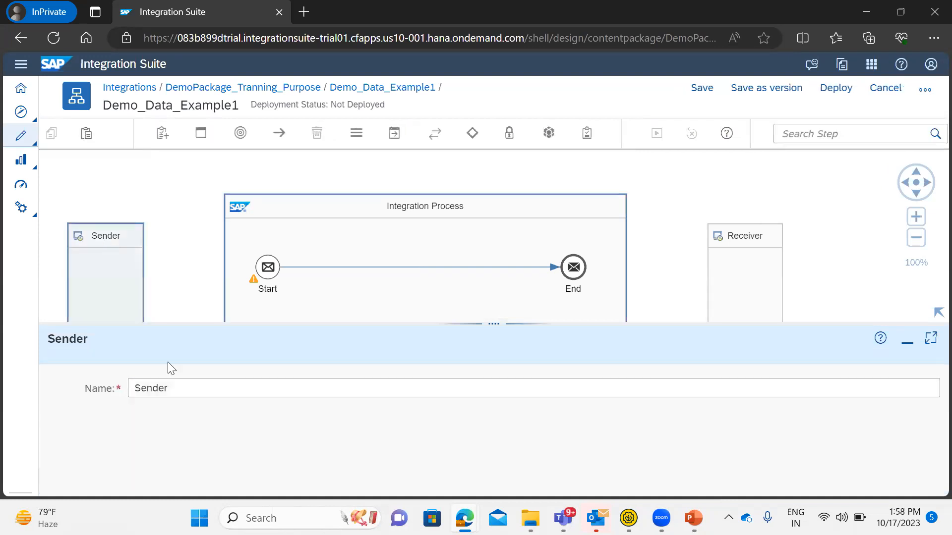
{"action": "double_click", "coordinate": [176, 386]}
{"action": "key", "text": "BackSpace"}
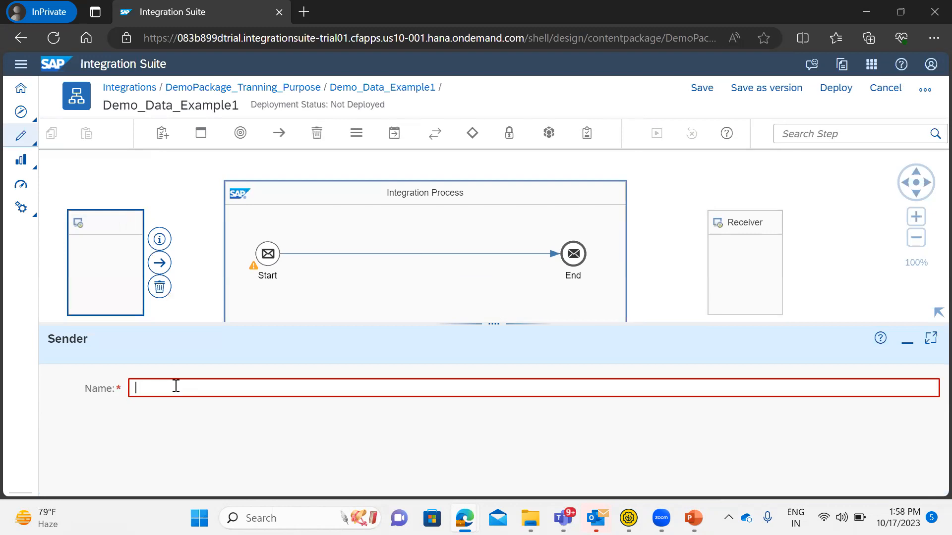
{"action": "type", "text": "SAOP"}
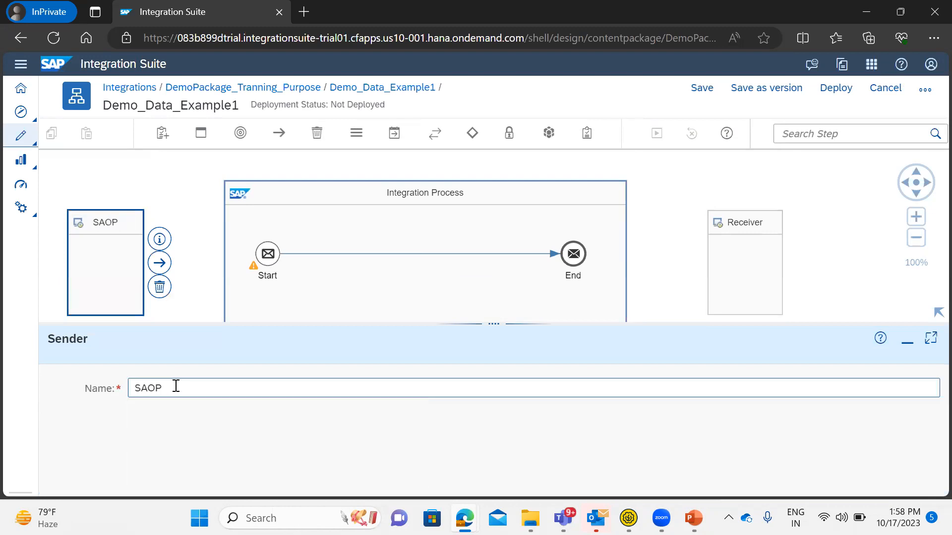
{"action": "key", "text": "BackSpace"}
{"action": "key", "text": "BackSpace"}
{"action": "key", "text": "BackSpace"}
{"action": "key", "text": "BackSpace"}
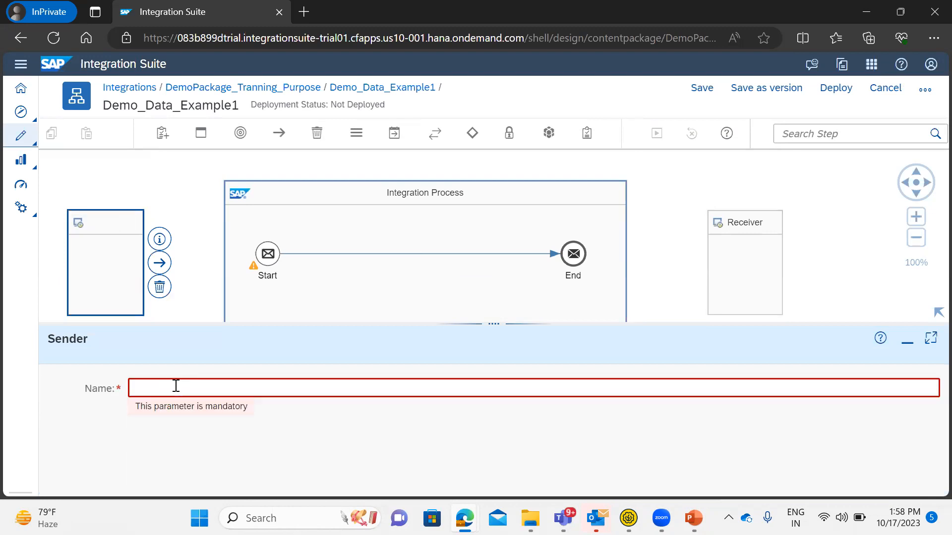
{"action": "type", "text": "SOAP"}
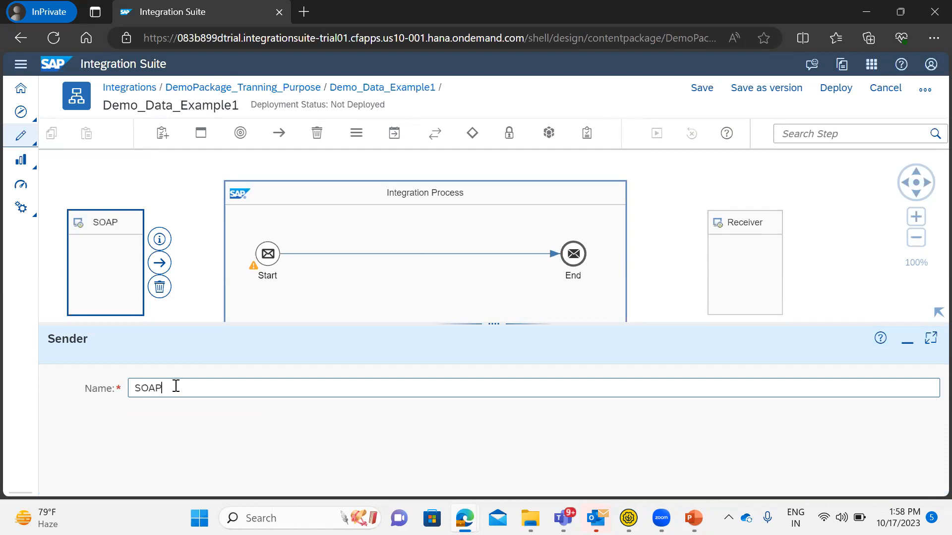
{"action": "type", "text": "UI"}
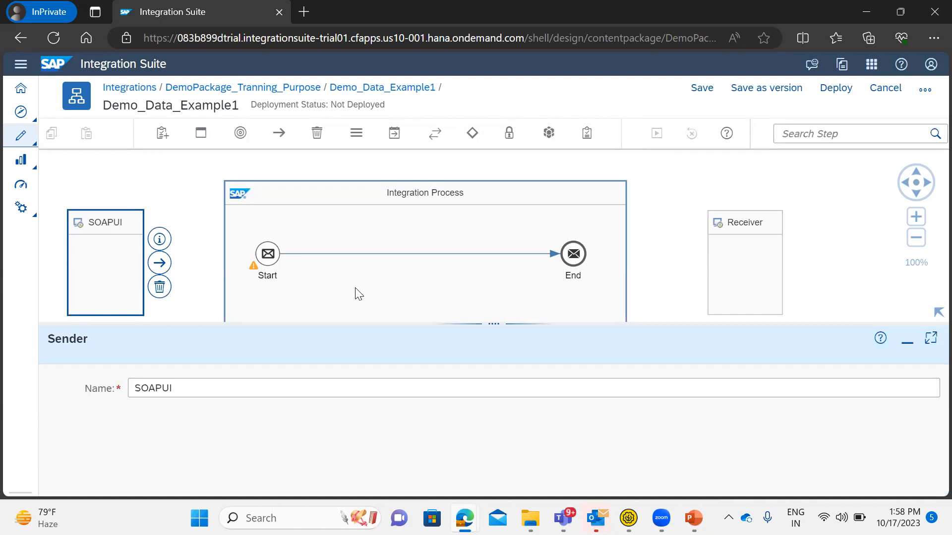
Connect the SOAPUI sender to the Start event with a SOAP adapter and save the flow.
{"action": "left_click_drag", "start_coordinate": [495, 322], "coordinate": [494, 401]}
{"action": "left_click", "coordinate": [113, 265]}
{"action": "left_click_drag", "start_coordinate": [165, 269], "coordinate": [269, 254]}
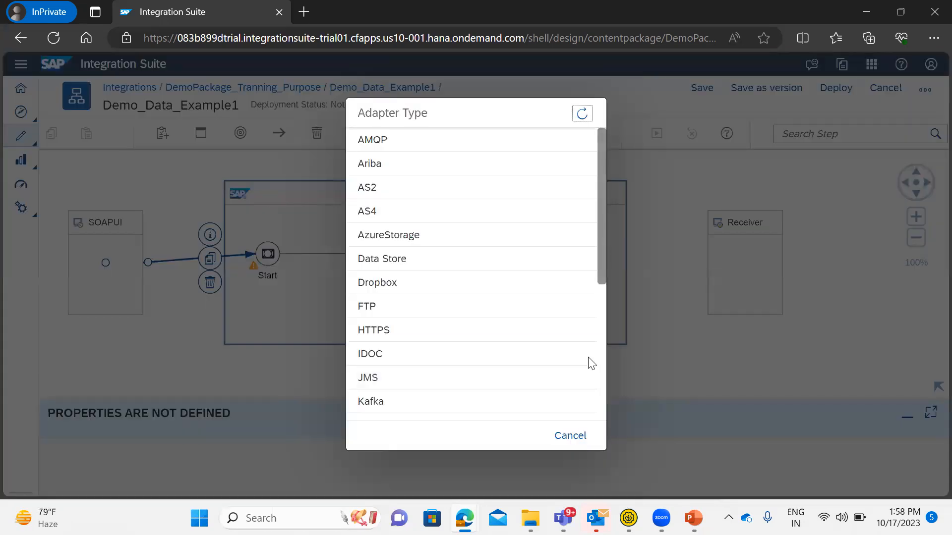
{"action": "scroll", "coordinate": [590, 376], "scroll_direction": "down", "scroll_amount": 5}
{"action": "left_click", "coordinate": [402, 339]}
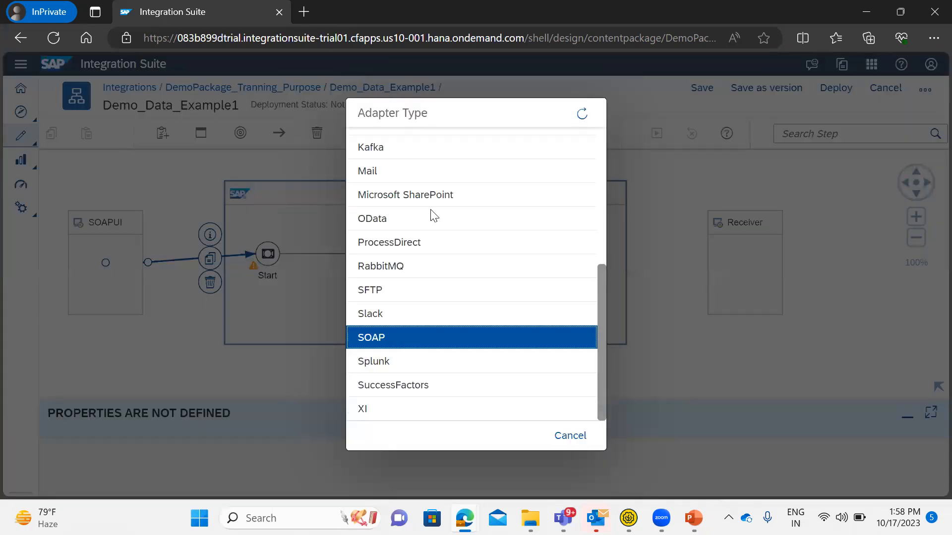
{"action": "left_click", "coordinate": [378, 166]}
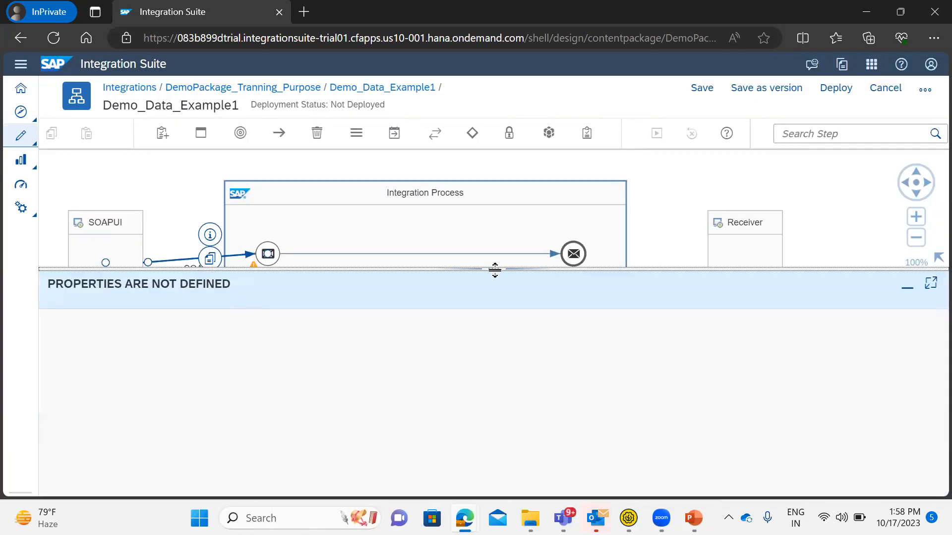
{"action": "left_click_drag", "start_coordinate": [495, 270], "coordinate": [495, 359]}
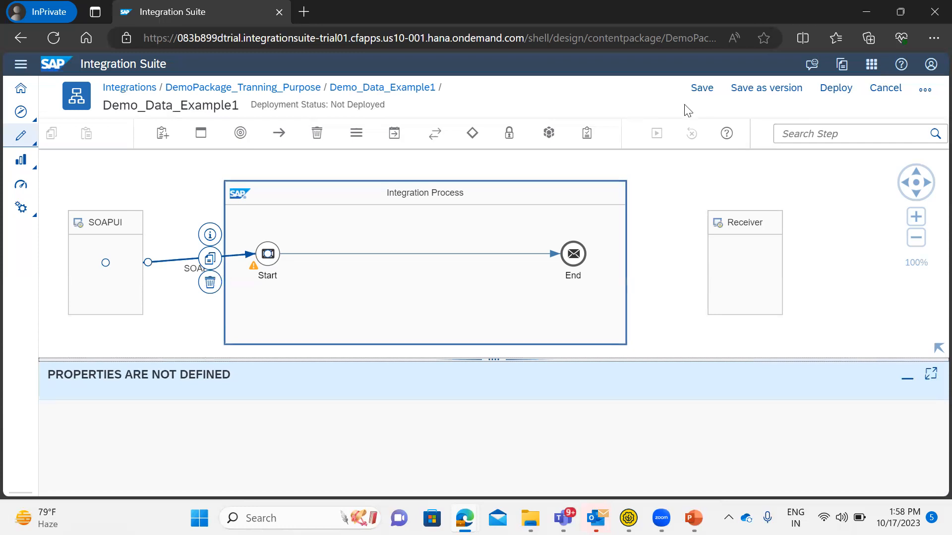
{"action": "left_click", "coordinate": [699, 91]}
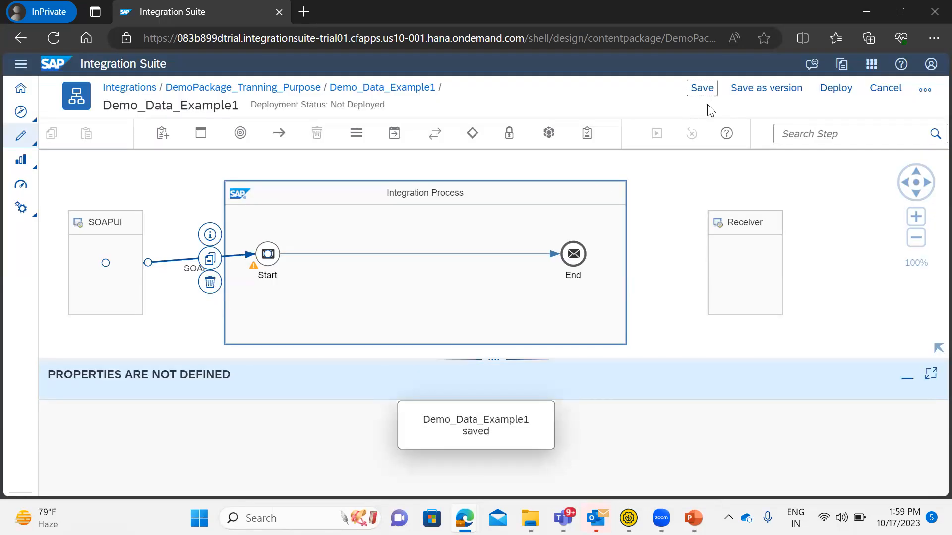
Leave the flow and reopen Demo_Data_Example1 from the DemoPackage_Tranning_Purpose artifacts, closing the meeting reminder.
{"action": "left_click", "coordinate": [36, 145]}
{"action": "left_click", "coordinate": [65, 159]}
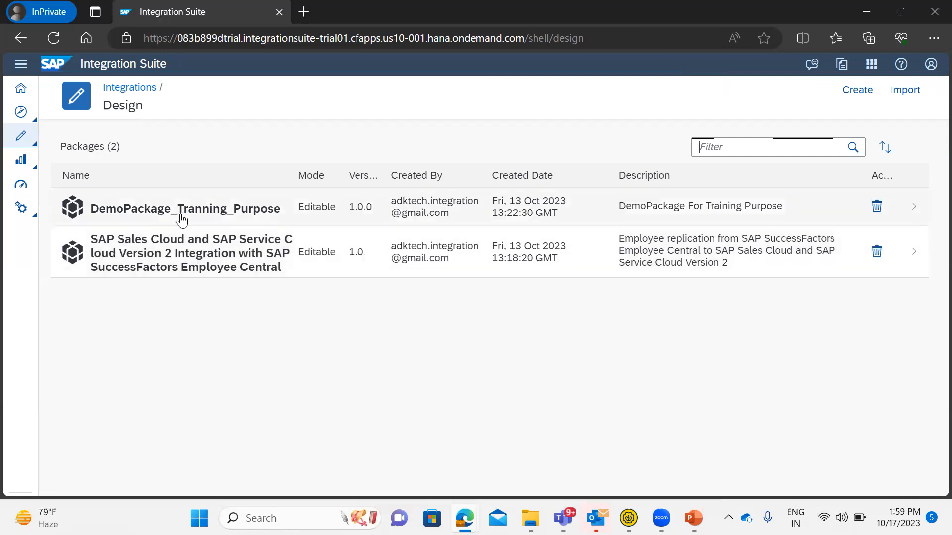
{"action": "left_click", "coordinate": [182, 219]}
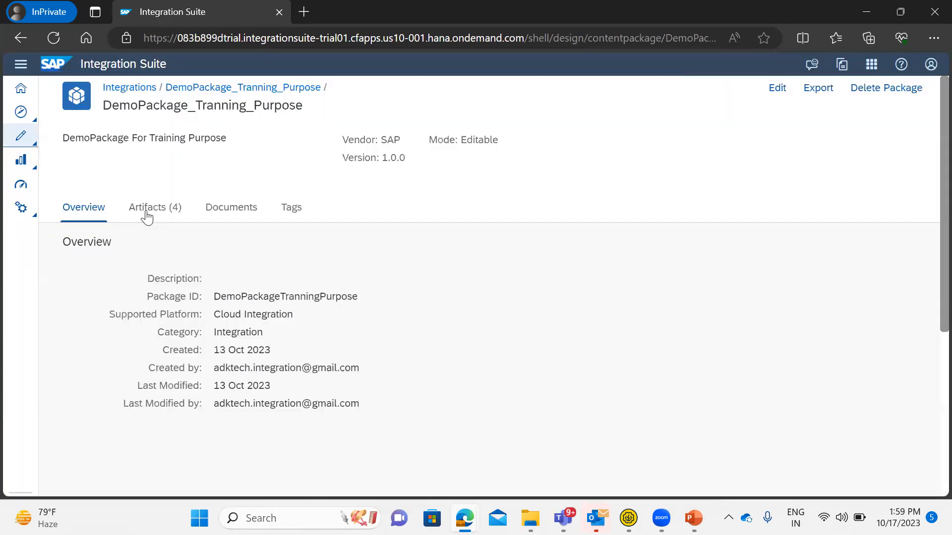
{"action": "left_click", "coordinate": [146, 208]}
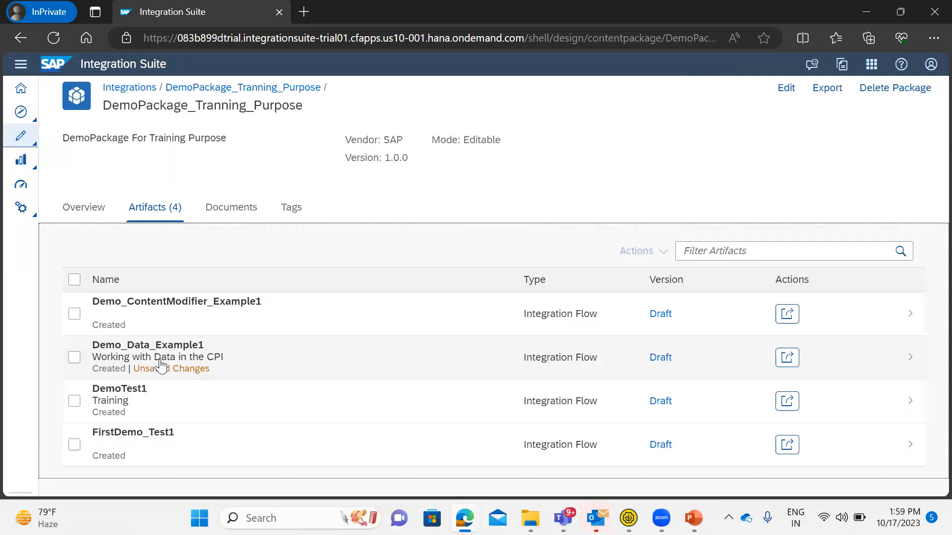
{"action": "left_click", "coordinate": [762, 431]}
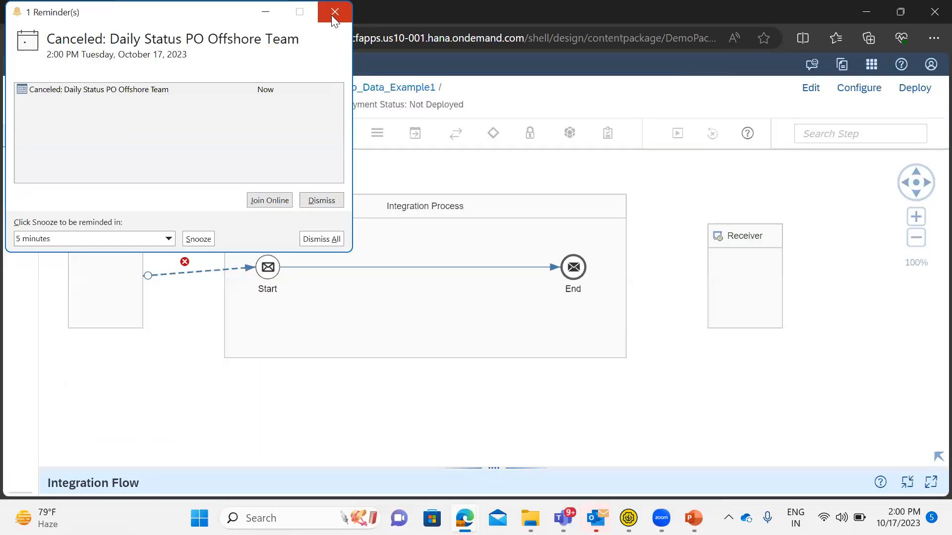
{"action": "left_click", "coordinate": [333, 10]}
Select the connection between SOAPUI and Start, put the flow in edit mode and recover its unsaved changes.
{"action": "left_click", "coordinate": [198, 272]}
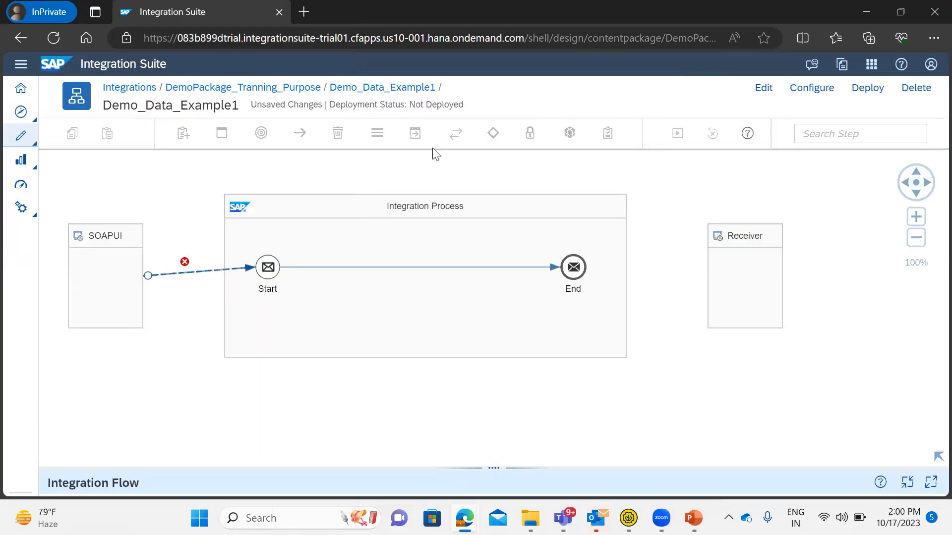
{"action": "left_click", "coordinate": [762, 91]}
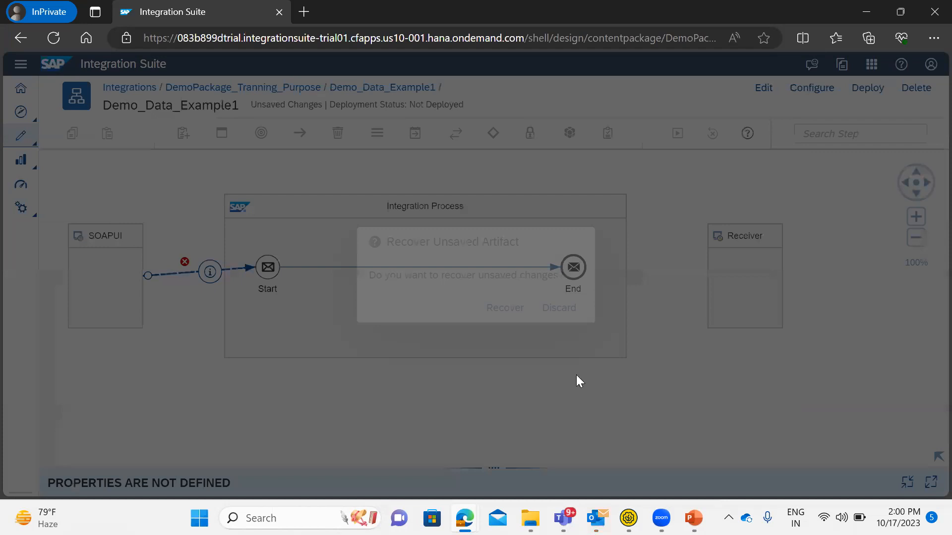
{"action": "left_click", "coordinate": [513, 313]}
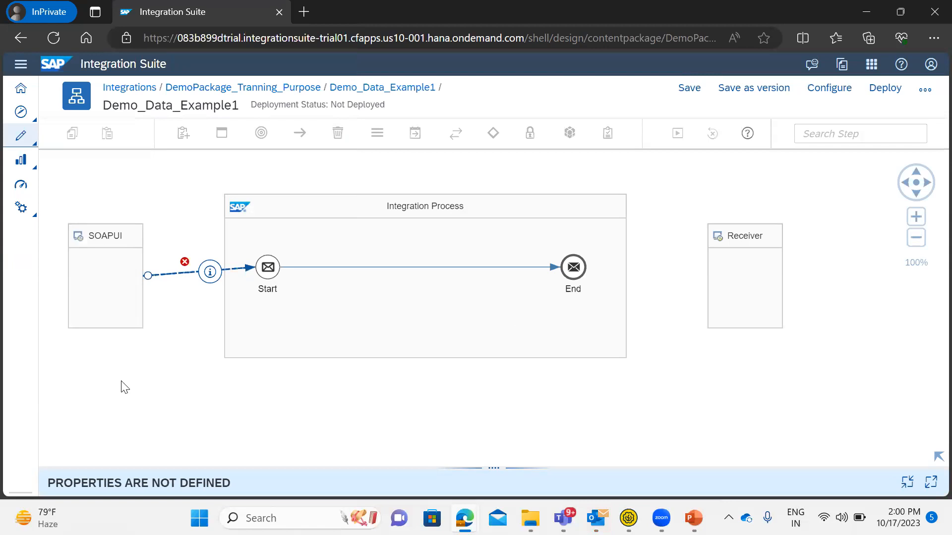
Delete the existing connection between SOAPUI and Start and reconnect them with a SOAP adapter.
{"action": "left_click", "coordinate": [246, 271]}
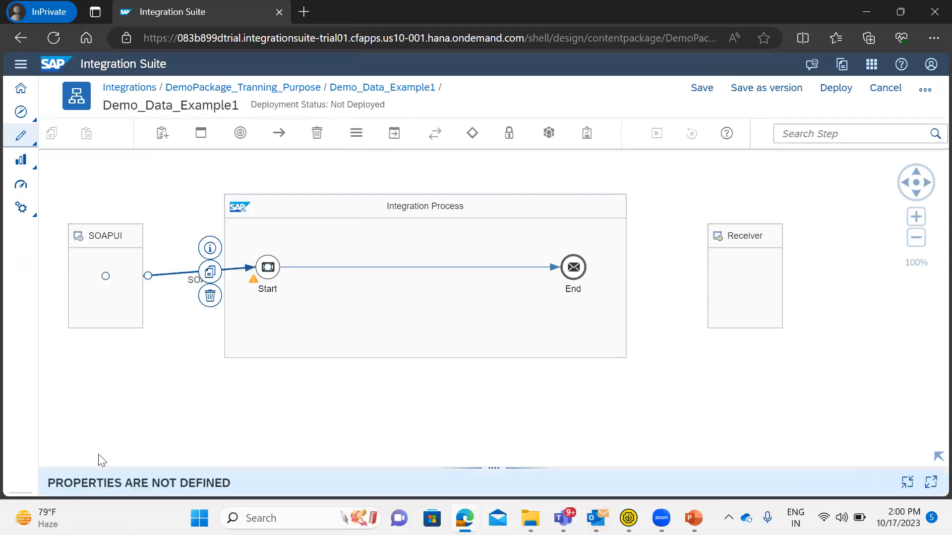
{"action": "left_click_drag", "start_coordinate": [99, 467], "coordinate": [150, 319]}
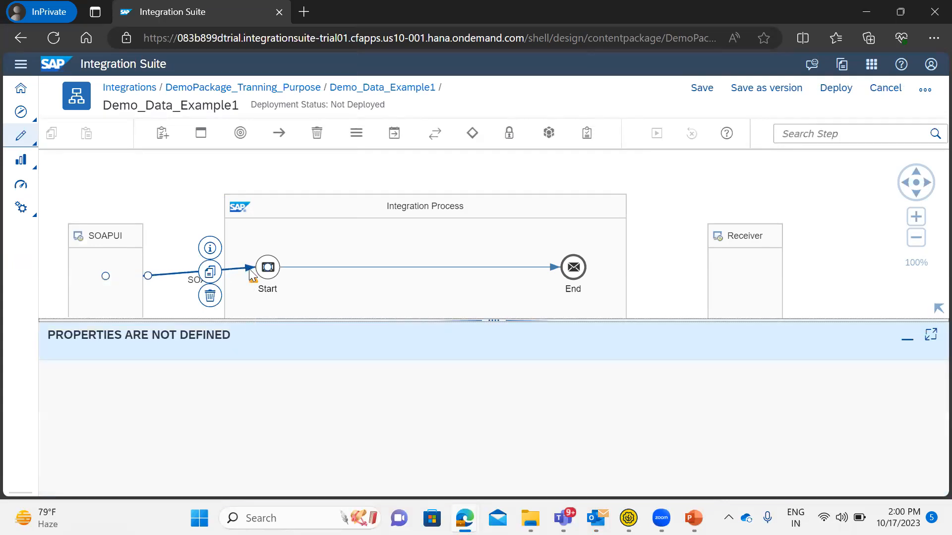
{"action": "left_click", "coordinate": [213, 297]}
{"action": "left_click", "coordinate": [125, 274]}
{"action": "left_click_drag", "start_coordinate": [165, 262], "coordinate": [268, 251]}
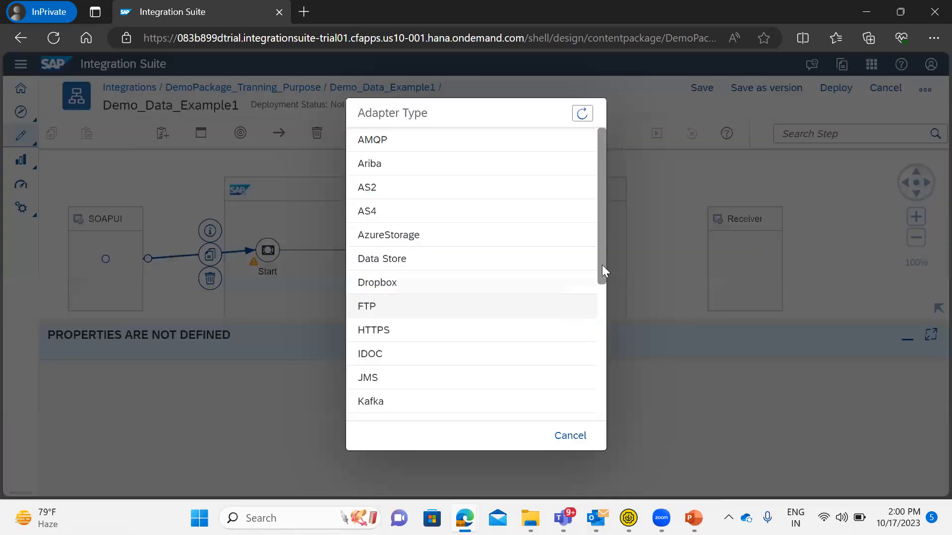
{"action": "scroll", "coordinate": [383, 383], "scroll_direction": "down", "scroll_amount": 5}
{"action": "left_click", "coordinate": [379, 338]}
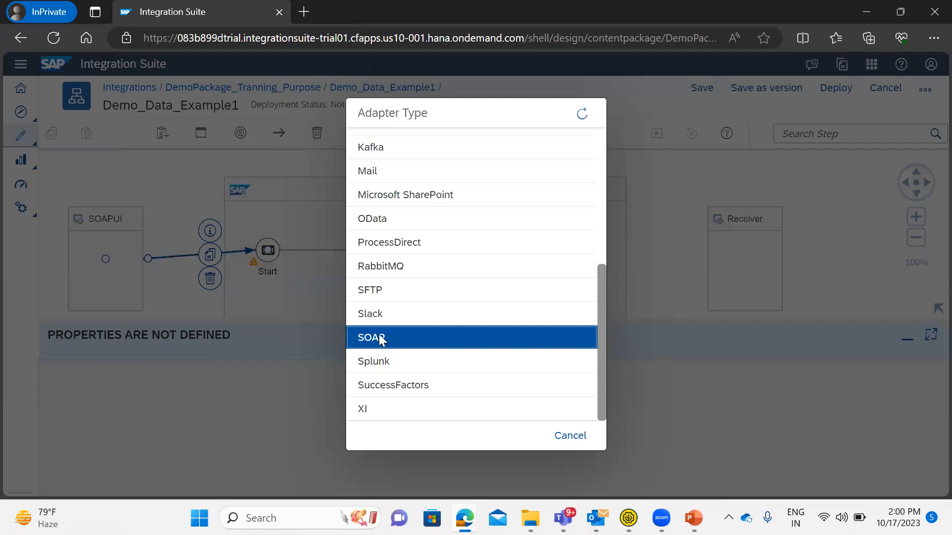
Add a Content Modifier inside the Integration Process, just below the Start-to-End connection and beside Start.
{"action": "left_click", "coordinate": [382, 167]}
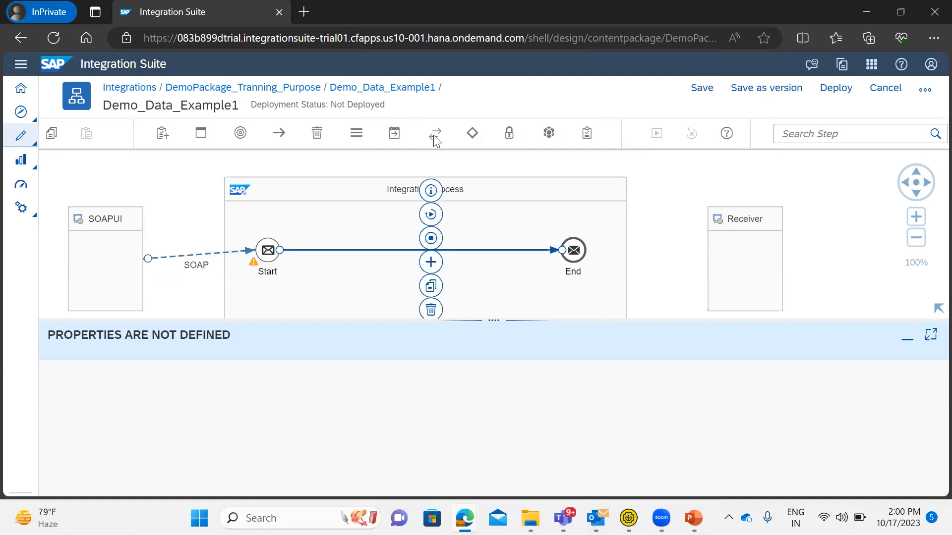
{"action": "left_click", "coordinate": [394, 135]}
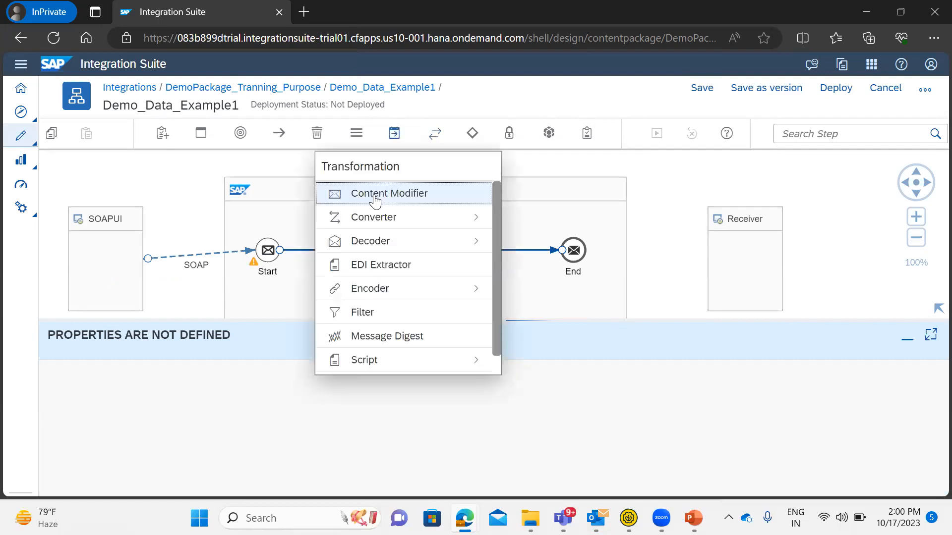
{"action": "left_click", "coordinate": [373, 194]}
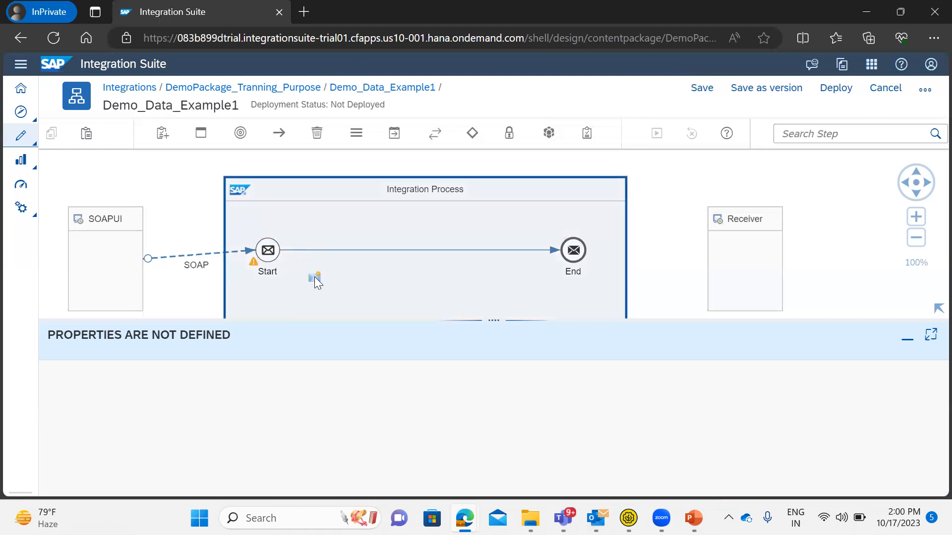
{"action": "left_click", "coordinate": [323, 237]}
{"action": "left_click_drag", "start_coordinate": [323, 238], "coordinate": [363, 244]}
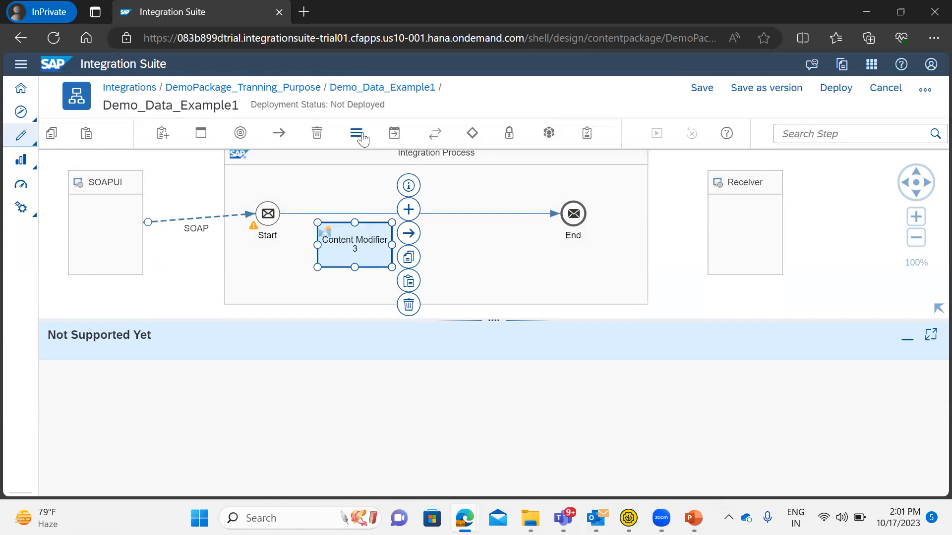
Add a second Content Modifier between the first one and the End event.
{"action": "left_click", "coordinate": [361, 137]}
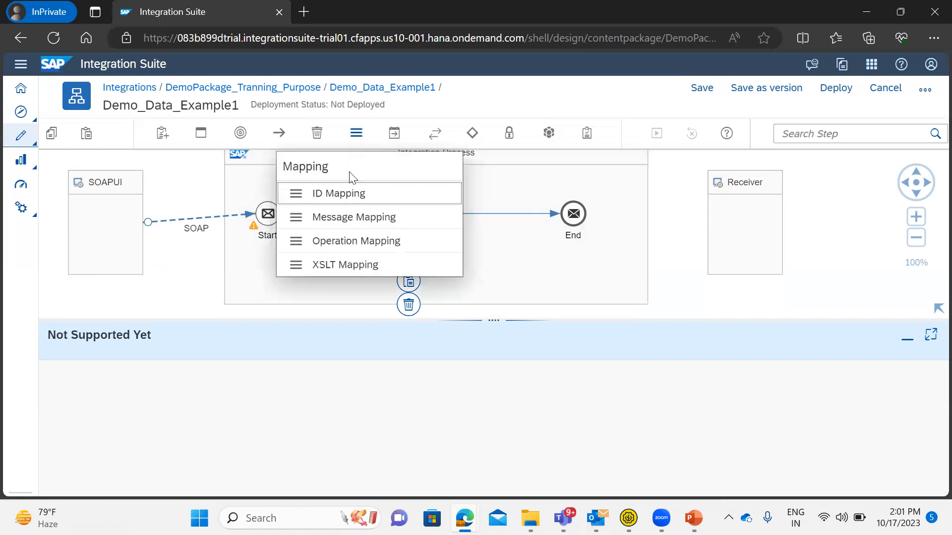
{"action": "left_click", "coordinate": [394, 134]}
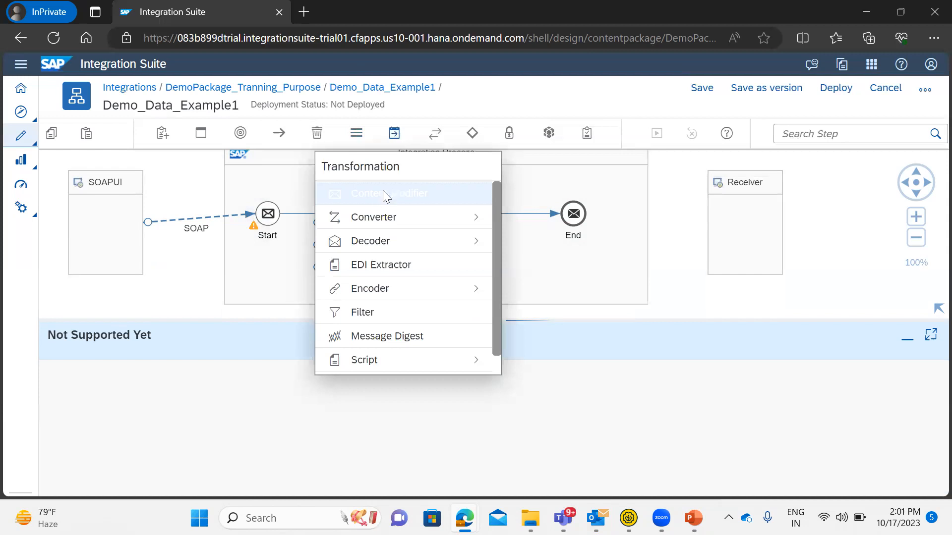
{"action": "left_click", "coordinate": [383, 193]}
{"action": "left_click", "coordinate": [440, 244]}
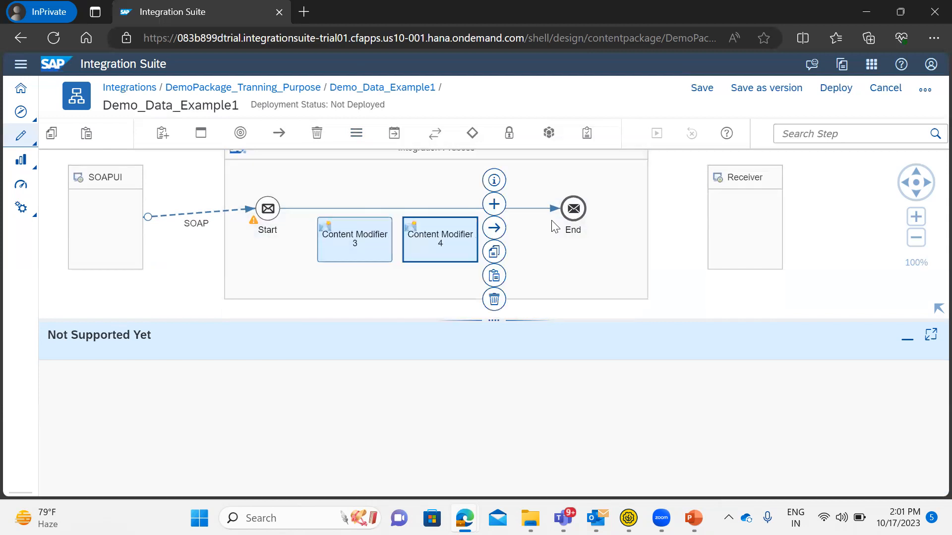
Check the properties of both content modifiers and the SOAPUI sender and save the flow.
{"action": "left_click", "coordinate": [553, 208]}
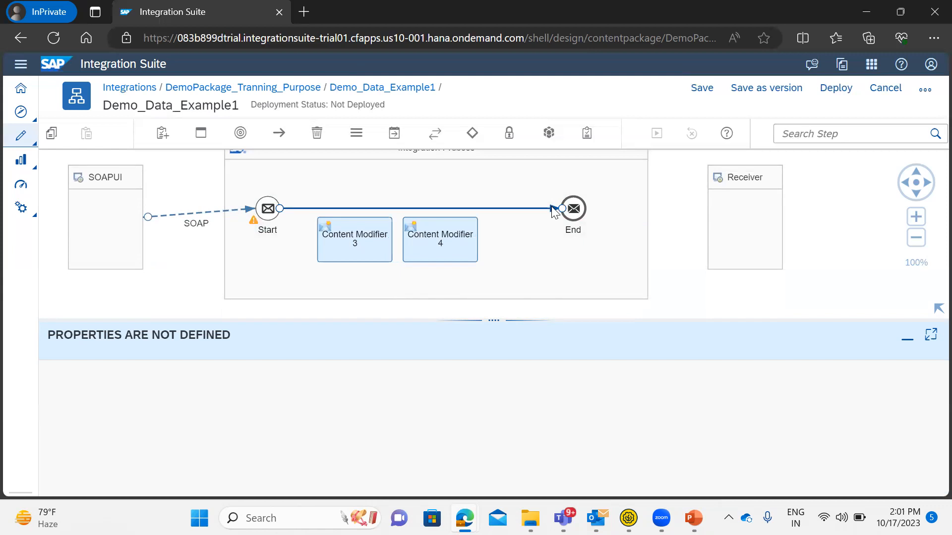
{"action": "left_click", "coordinate": [503, 209]}
{"action": "left_click", "coordinate": [567, 290]}
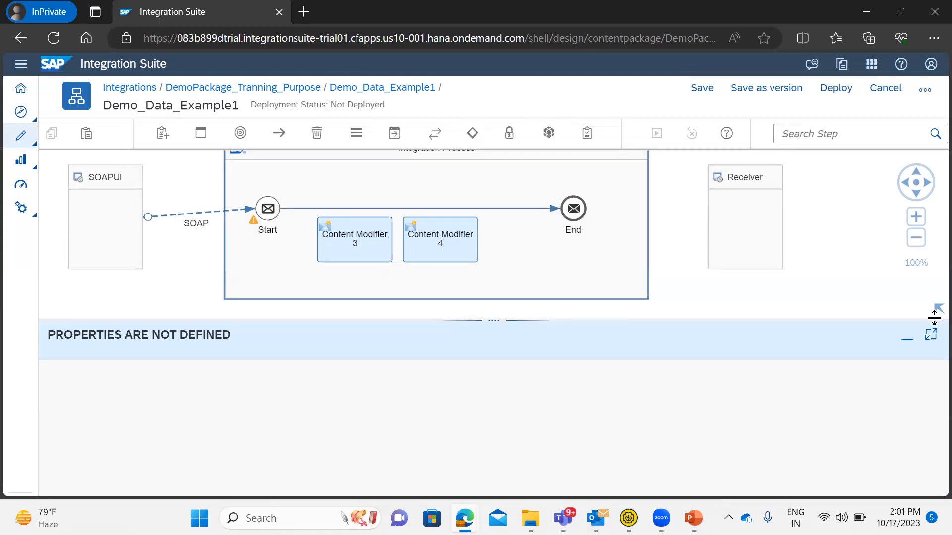
{"action": "left_click_drag", "start_coordinate": [498, 318], "coordinate": [498, 383]}
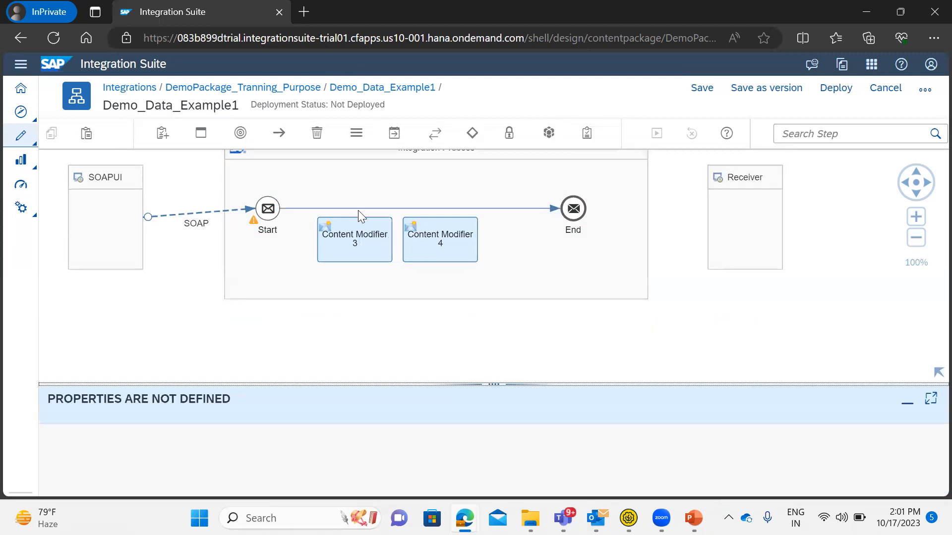
{"action": "left_click", "coordinate": [352, 239]}
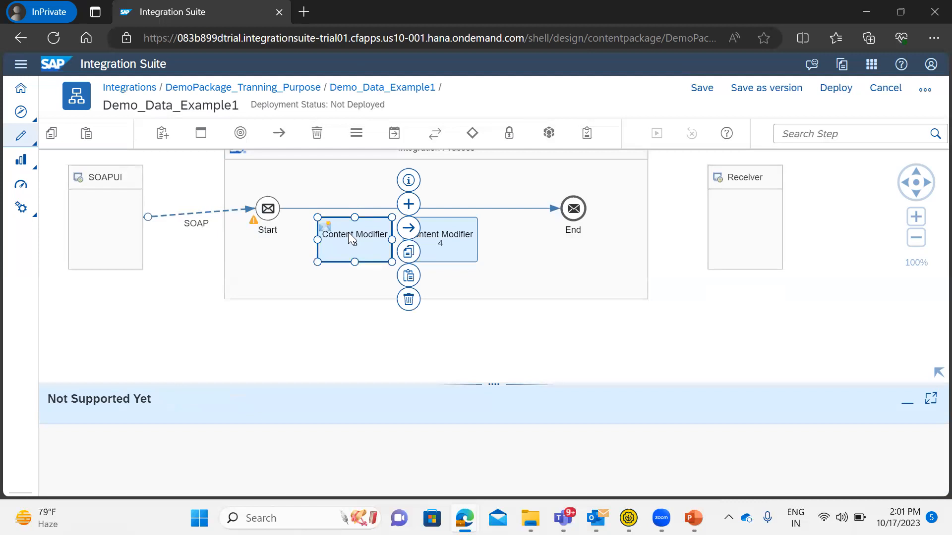
{"action": "left_click", "coordinate": [422, 239]}
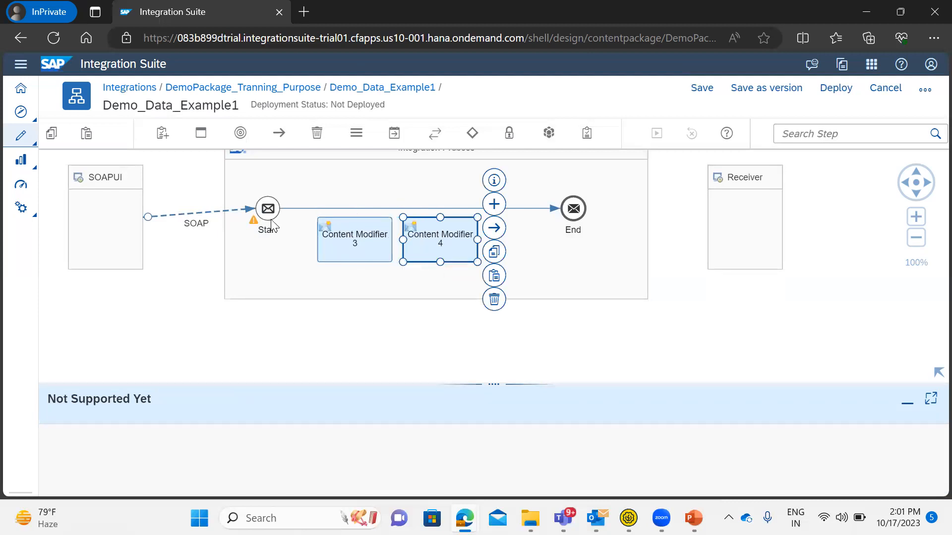
{"action": "left_click", "coordinate": [122, 221]}
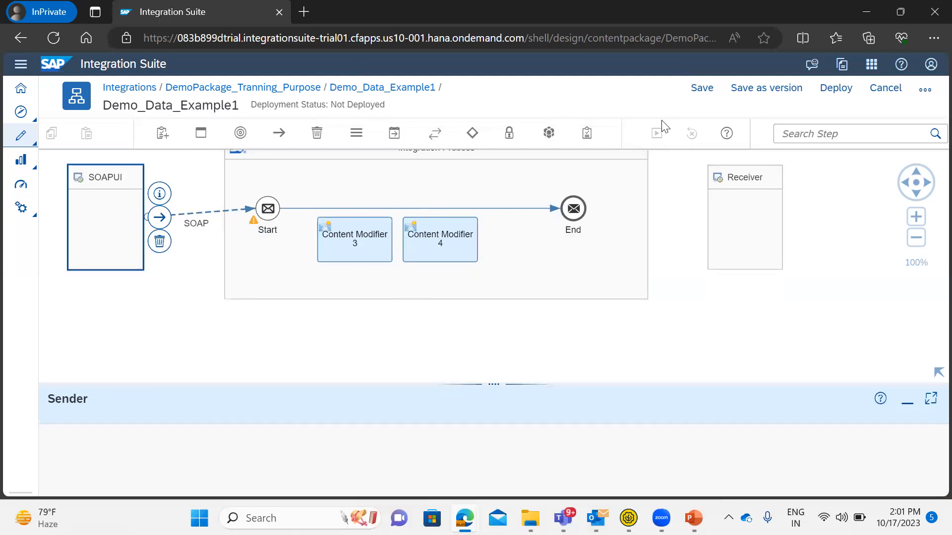
{"action": "left_click", "coordinate": [697, 97]}
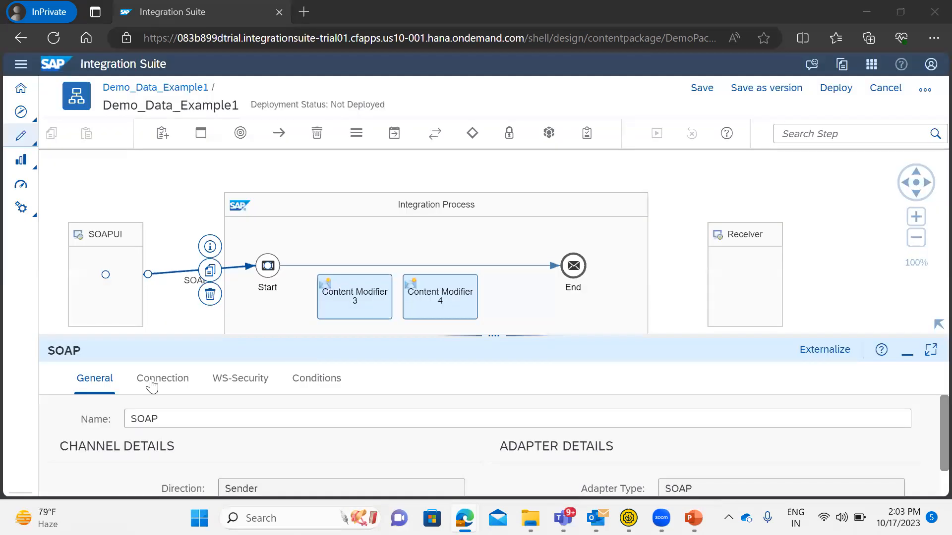
Set the SOAP adapter's connection address to /demo_data_example1 and review its connection, WS-Security and conditions settings.
{"action": "left_click", "coordinate": [152, 386]}
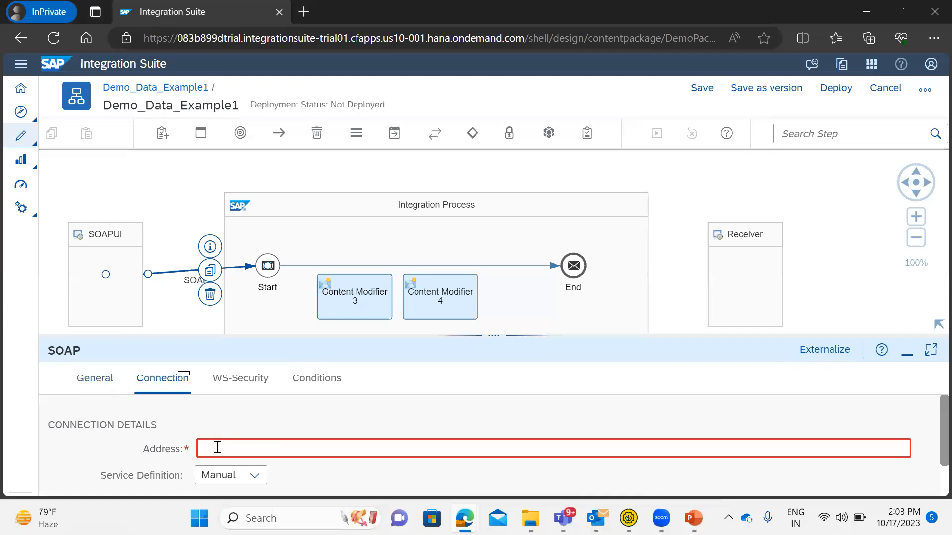
{"action": "left_click", "coordinate": [217, 447]}
{"action": "type", "text": "/"}
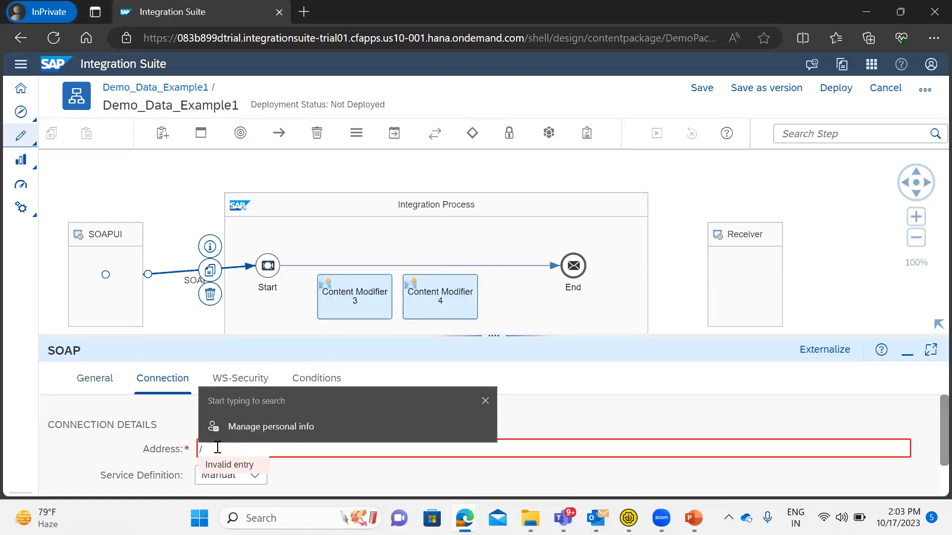
{"action": "type", "text": "demo"}
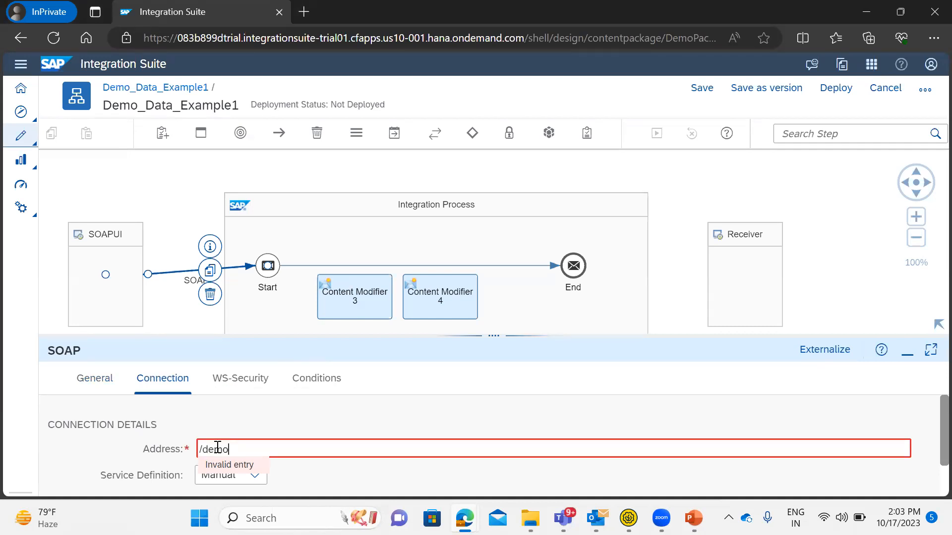
{"action": "type", "text": "_data/e"}
{"action": "key", "text": "BackSpace"}
{"action": "type", "text": "_example1"}
{"action": "left_click", "coordinate": [933, 480]}
{"action": "left_click_drag", "start_coordinate": [502, 335], "coordinate": [524, 219]}
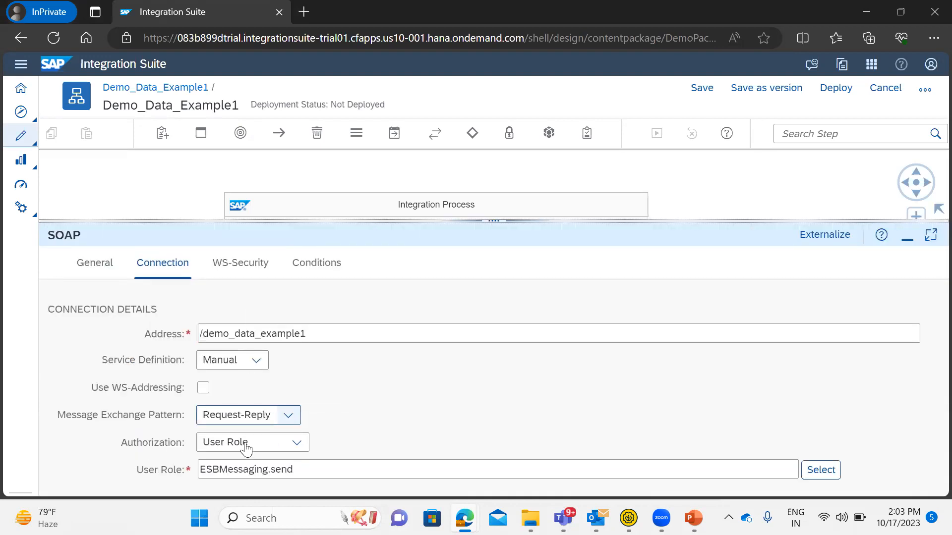
{"action": "left_click", "coordinate": [239, 271]}
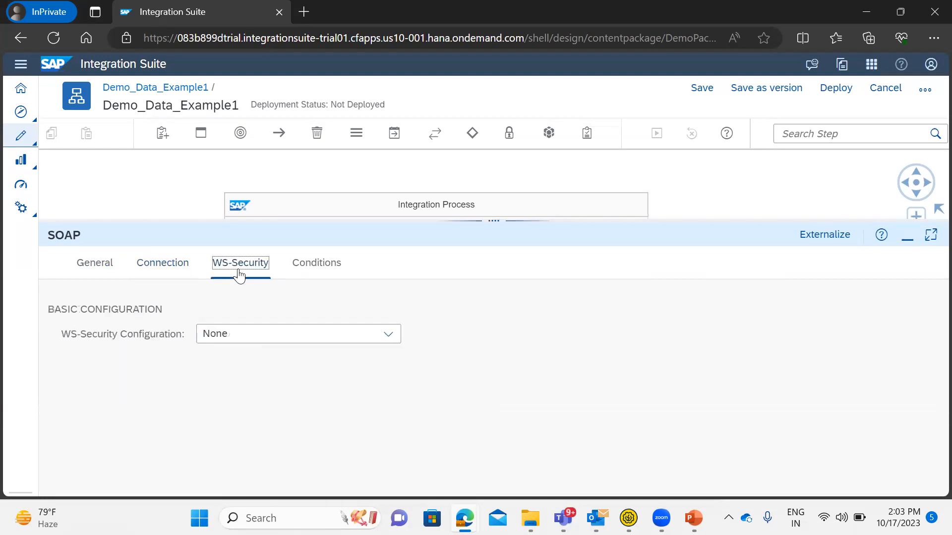
{"action": "left_click", "coordinate": [317, 270]}
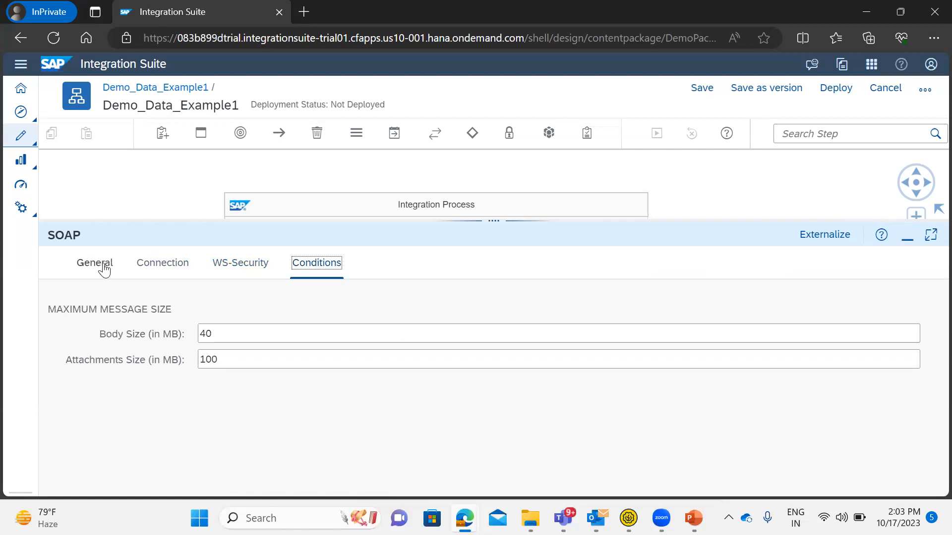
{"action": "left_click_drag", "start_coordinate": [510, 221], "coordinate": [543, 391]}
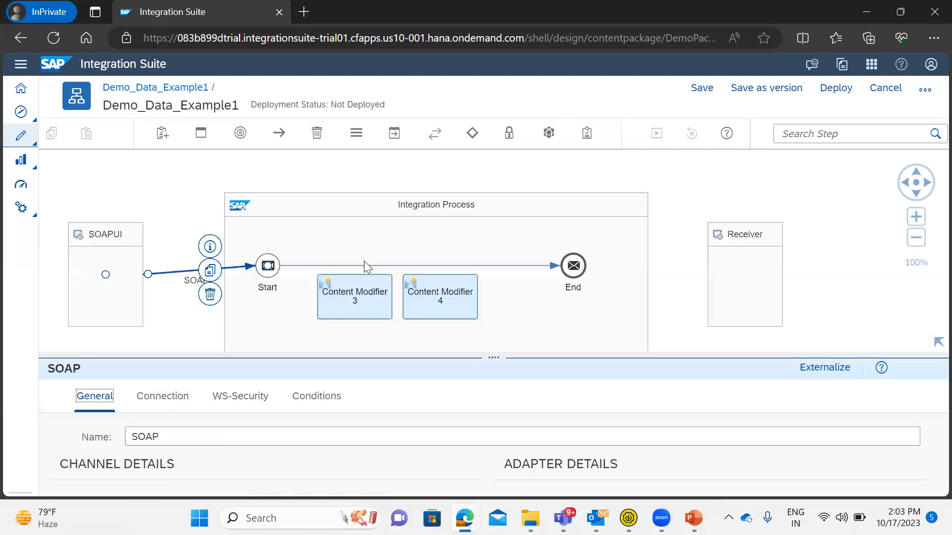
Connect the Start event to Content Modifier 3.
{"action": "left_click", "coordinate": [356, 301]}
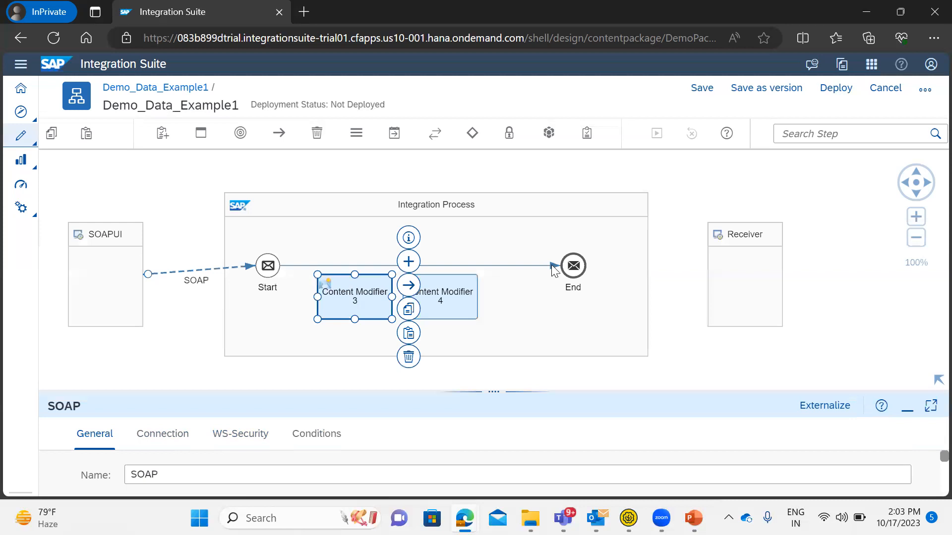
{"action": "left_click", "coordinate": [268, 272]}
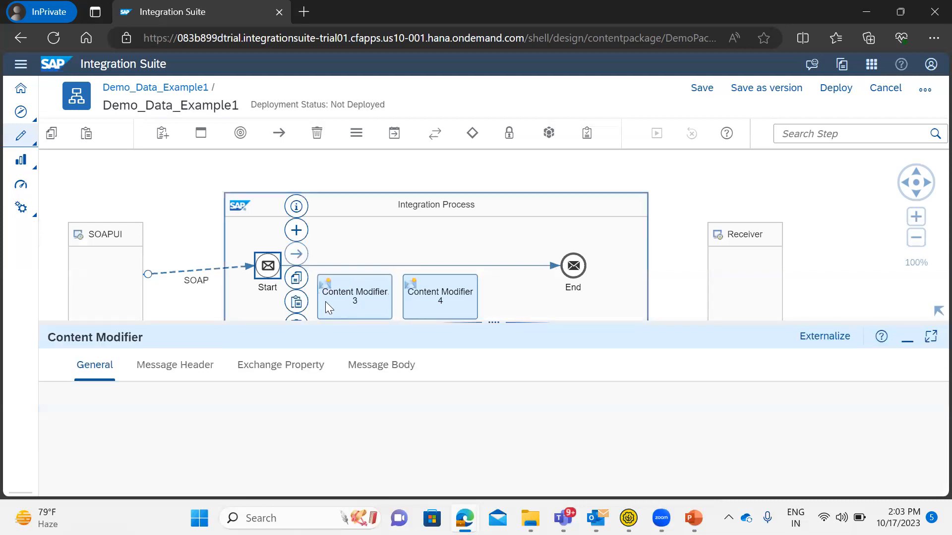
{"action": "left_click_drag", "start_coordinate": [301, 258], "coordinate": [340, 294]}
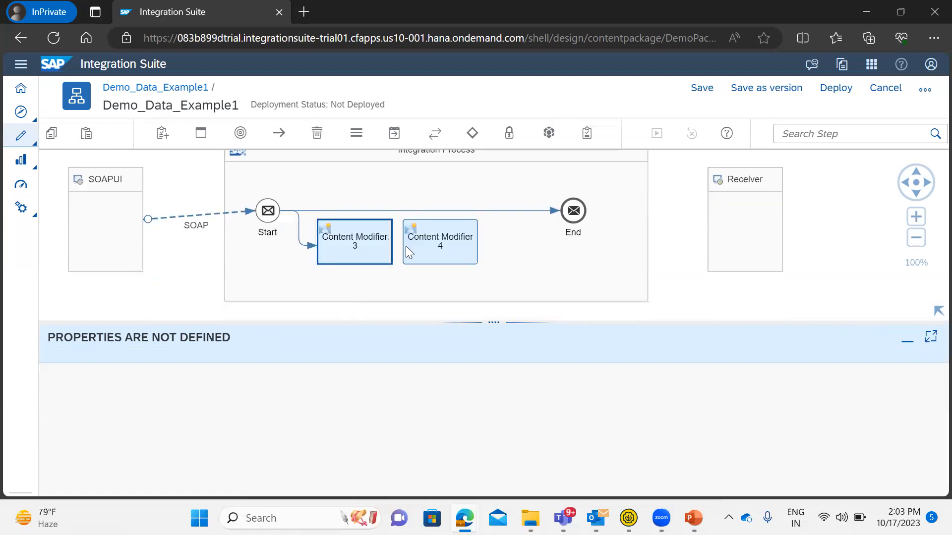
Move Content Modifier 4 farther from Content Modifier 3 and link Content Modifier 3 through it to the End event.
{"action": "mouse_move", "coordinate": [456, 242]}
{"action": "left_mouse_down"}
{"action": "mouse_move", "coordinate": [503, 251]}
{"action": "mouse_move", "coordinate": [465, 244]}
{"action": "left_mouse_up"}
{"action": "left_click", "coordinate": [384, 245]}
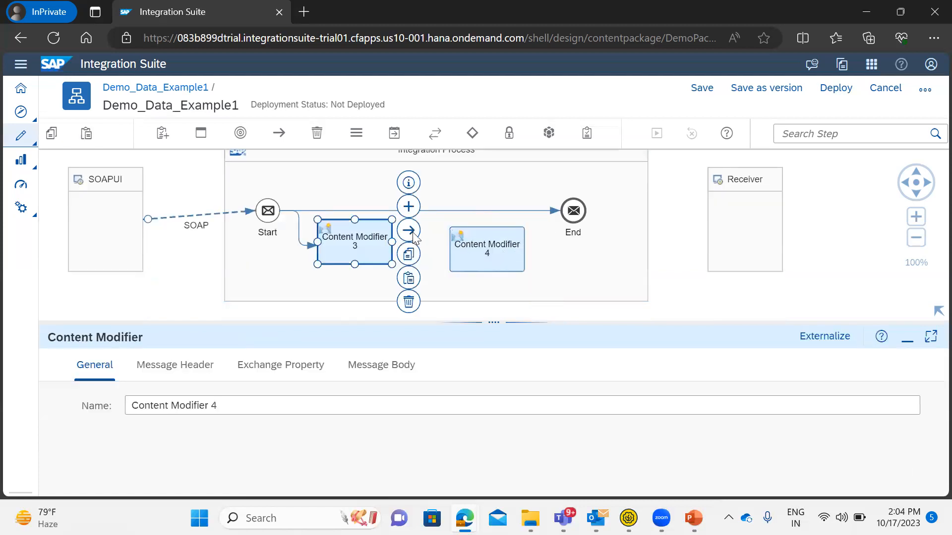
{"action": "left_click_drag", "start_coordinate": [408, 230], "coordinate": [454, 249]}
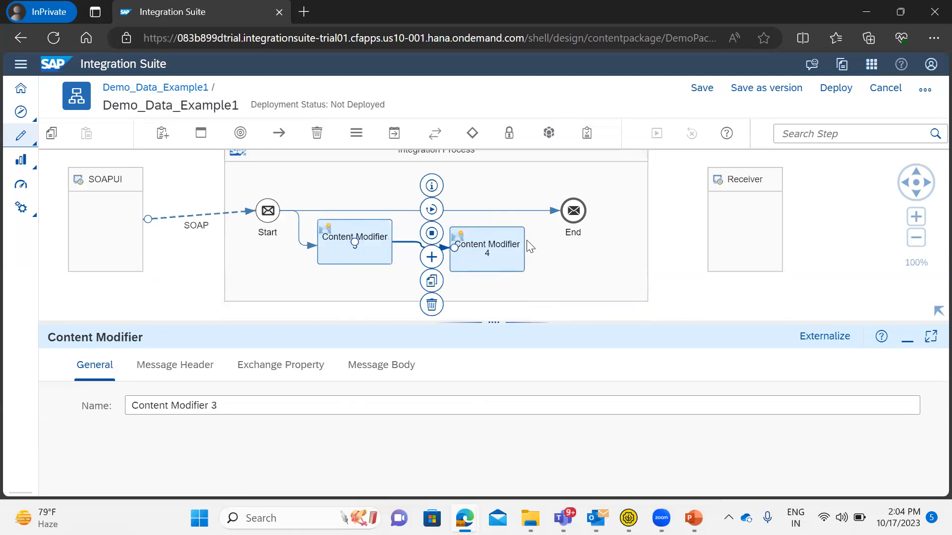
{"action": "left_click", "coordinate": [513, 251]}
{"action": "left_click_drag", "start_coordinate": [543, 238], "coordinate": [565, 208]}
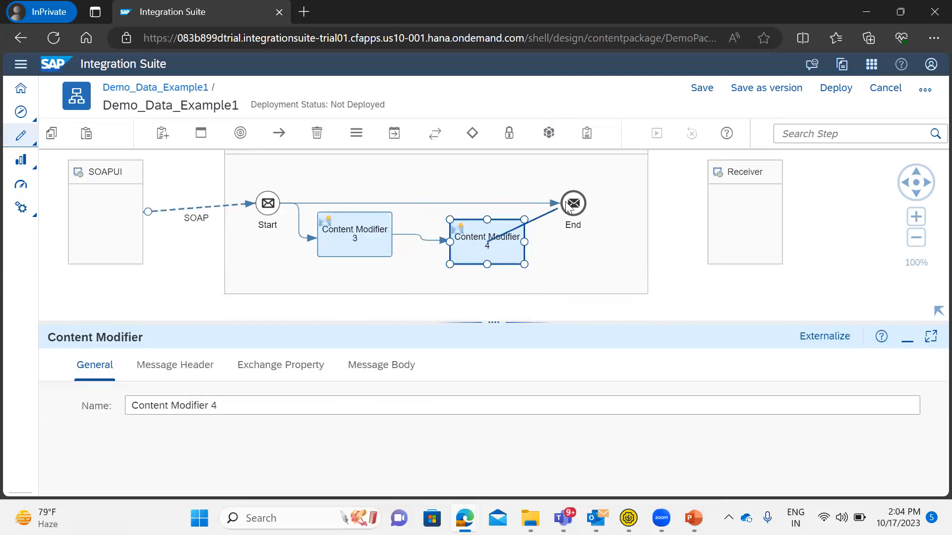
Delete the direct connection from Start to End and open the properties of Content Modifier 3.
{"action": "left_click", "coordinate": [519, 203]}
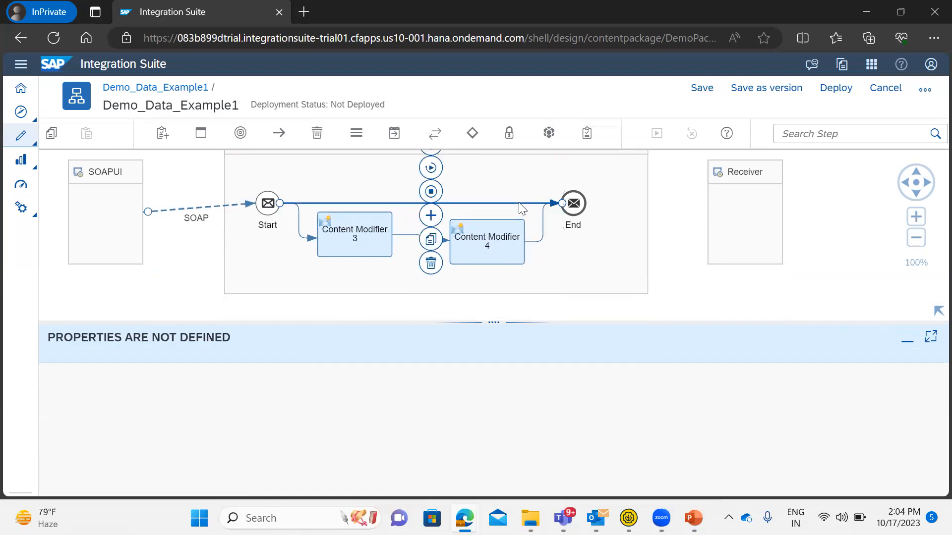
{"action": "left_click", "coordinate": [520, 204]}
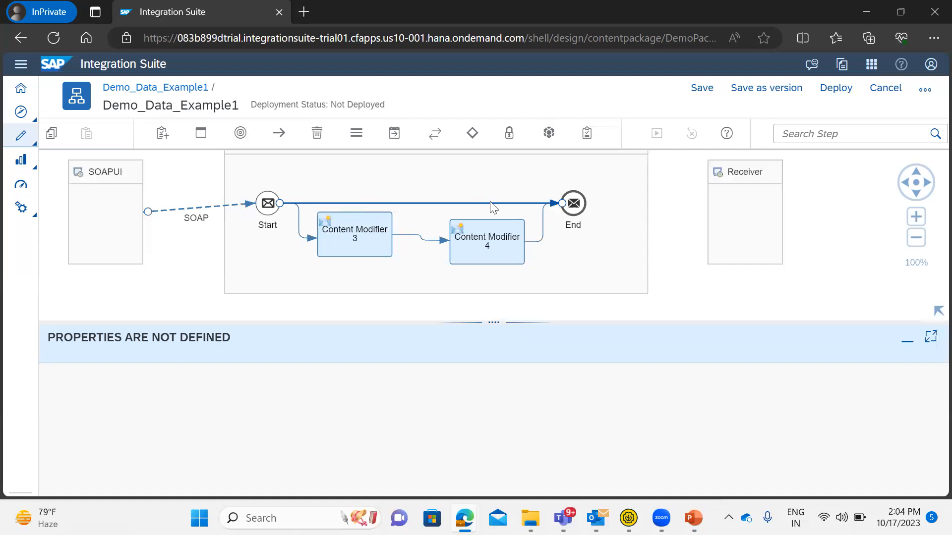
{"action": "left_click_drag", "start_coordinate": [450, 202], "coordinate": [449, 190]}
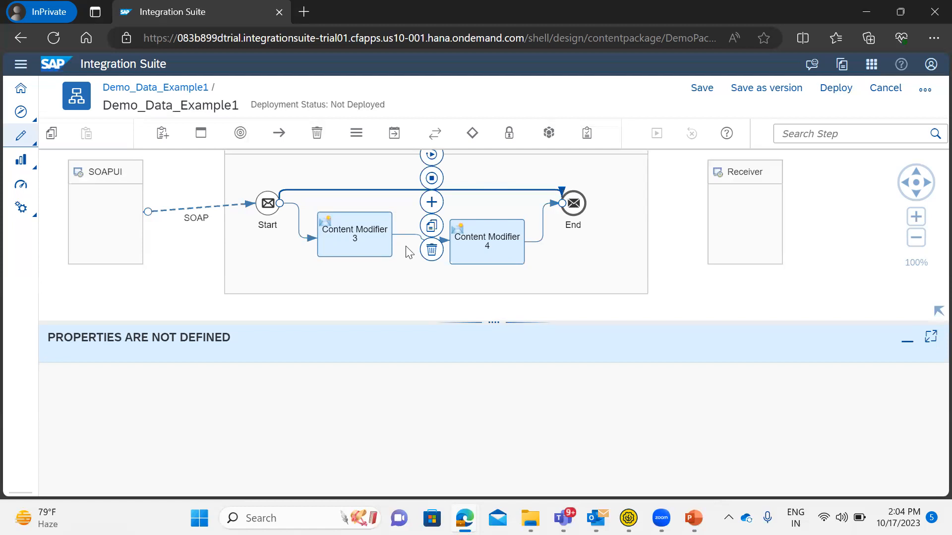
{"action": "left_click", "coordinate": [431, 251]}
{"action": "left_click", "coordinate": [349, 239]}
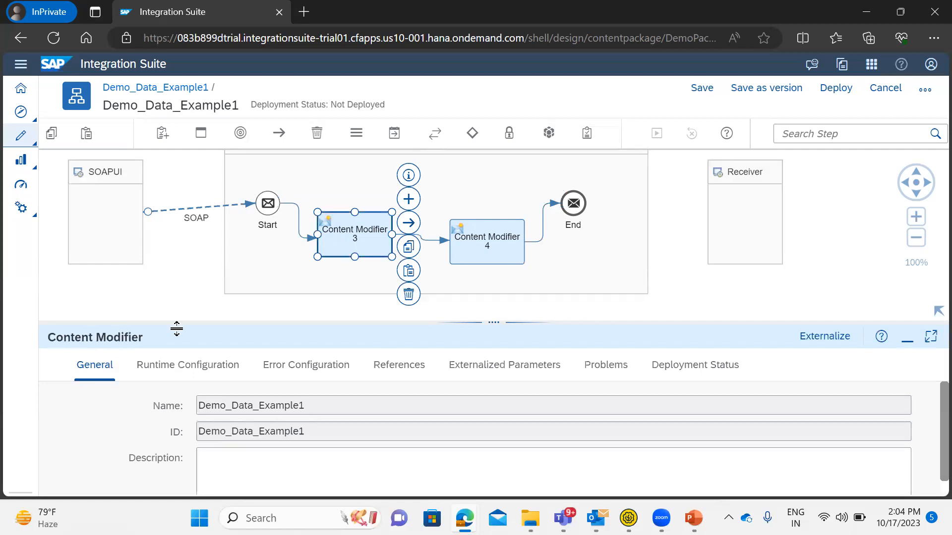
Add a message header named in to Content Modifier 3, with type XPath, data type java.lang.Sting and value //in.
{"action": "left_click", "coordinate": [160, 369]}
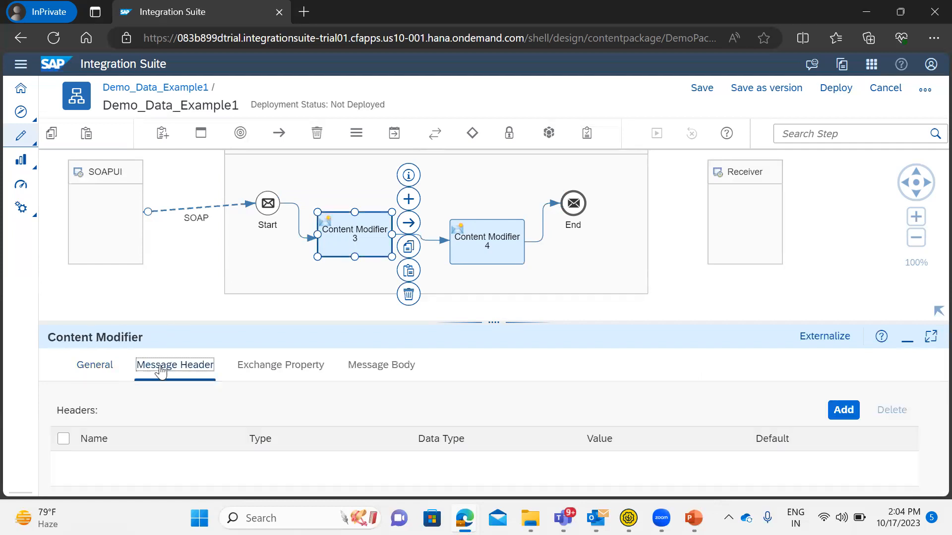
{"action": "left_click_drag", "start_coordinate": [484, 323], "coordinate": [500, 254]}
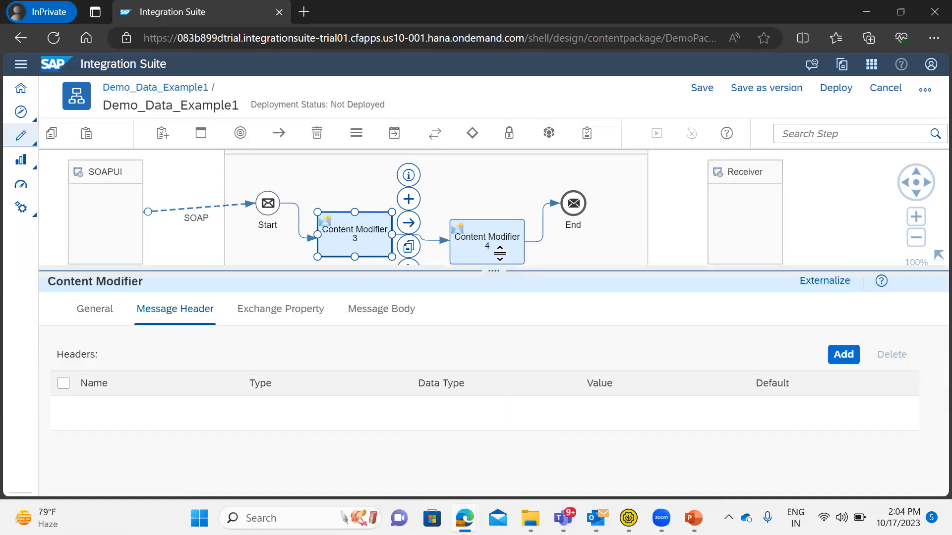
{"action": "left_click", "coordinate": [842, 333]}
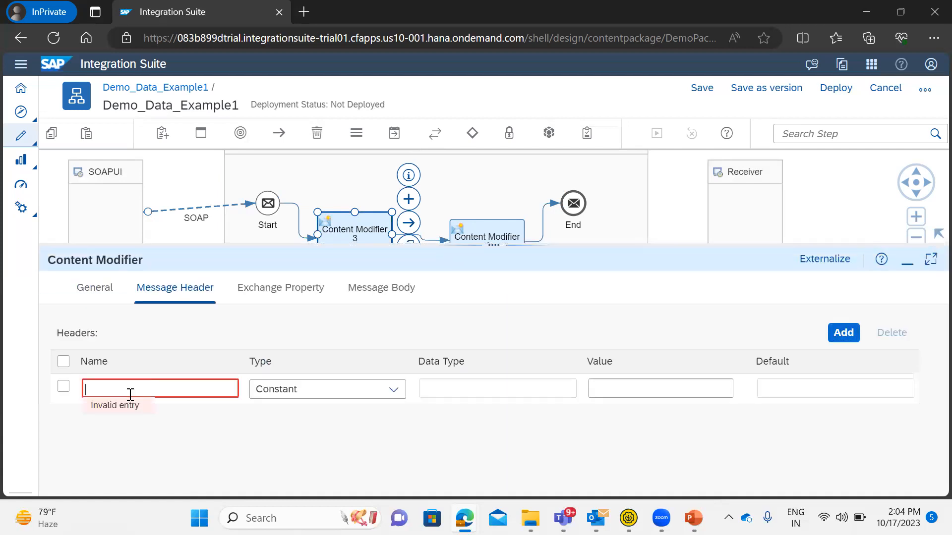
{"action": "type", "text": "in"}
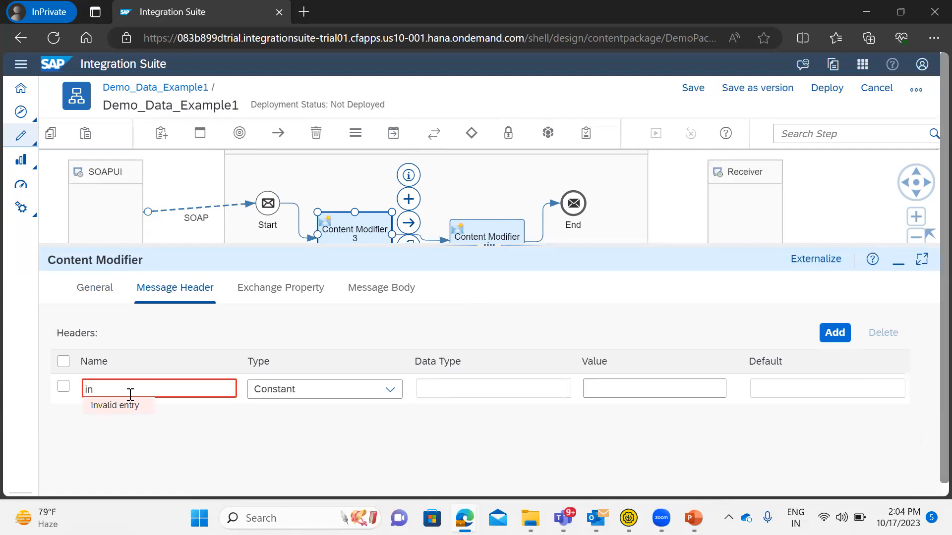
{"action": "left_click", "coordinate": [356, 393]}
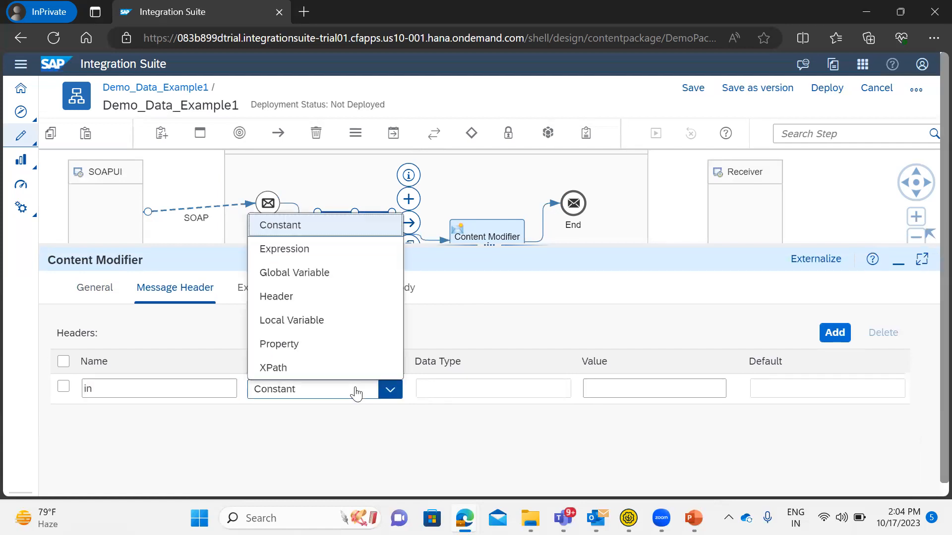
{"action": "left_click", "coordinate": [292, 368]}
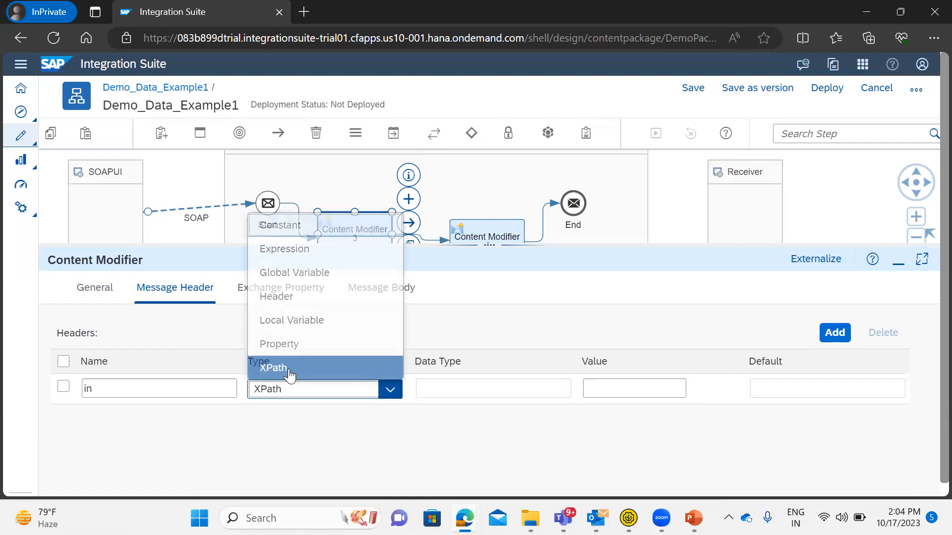
{"action": "left_click", "coordinate": [455, 388]}
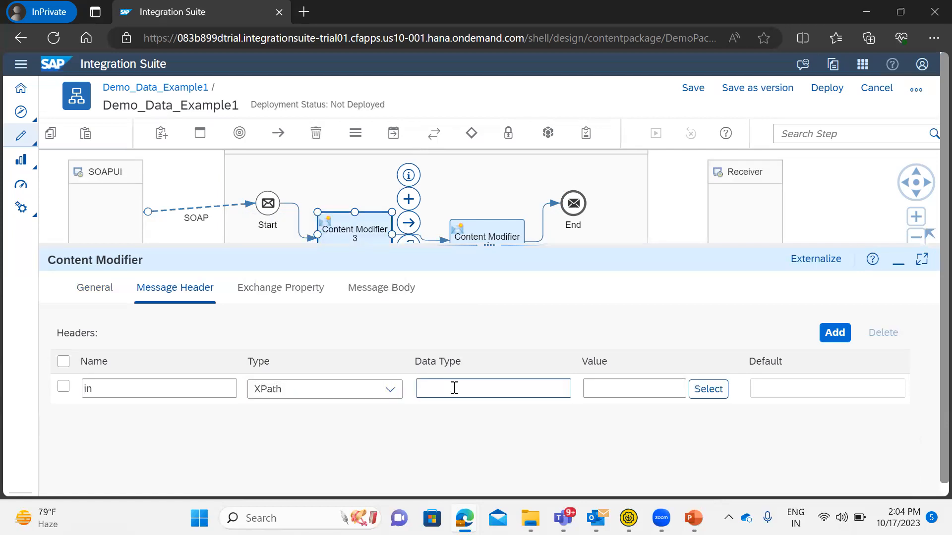
{"action": "type", "text": "java.lang.Sting"}
{"action": "left_click", "coordinate": [614, 386]}
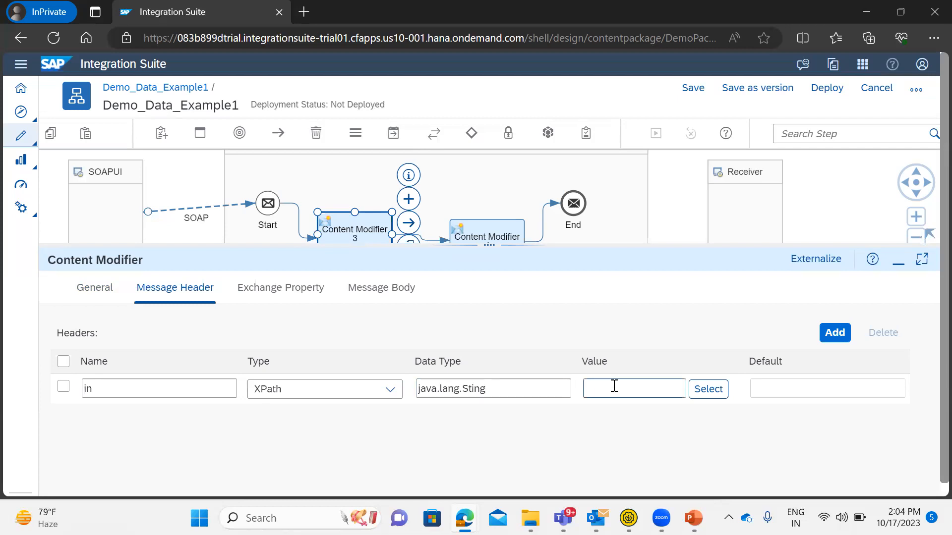
{"action": "type", "text": "//in"}
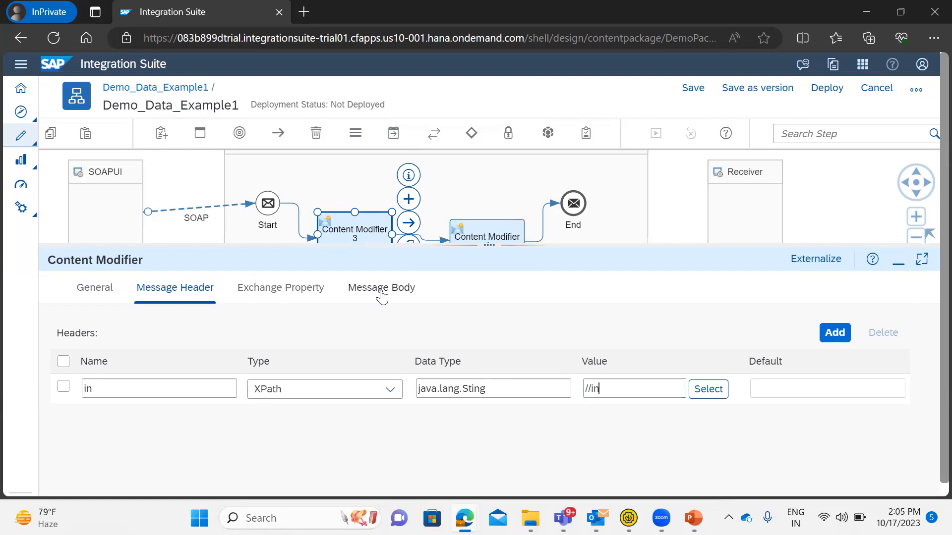
Add an exchange property named msg to Content Modifier 3, with type Expression, data type java.lang.String and value ${in.body}.
{"action": "left_click", "coordinate": [272, 292]}
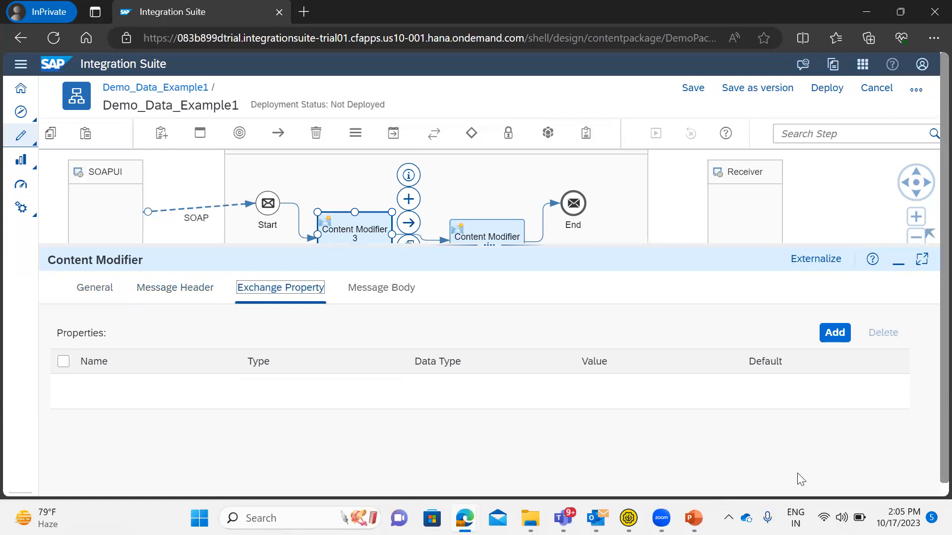
{"action": "left_click", "coordinate": [835, 334]}
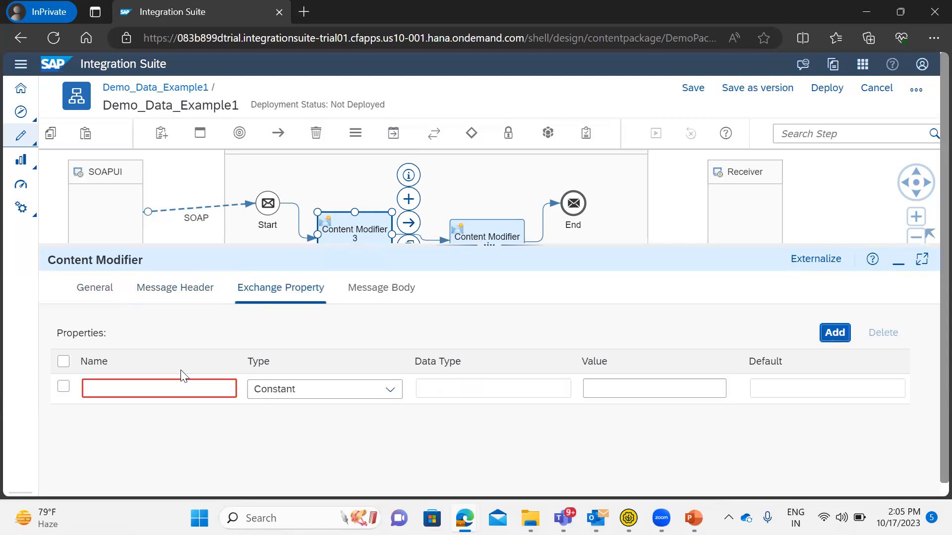
{"action": "left_click", "coordinate": [137, 388]}
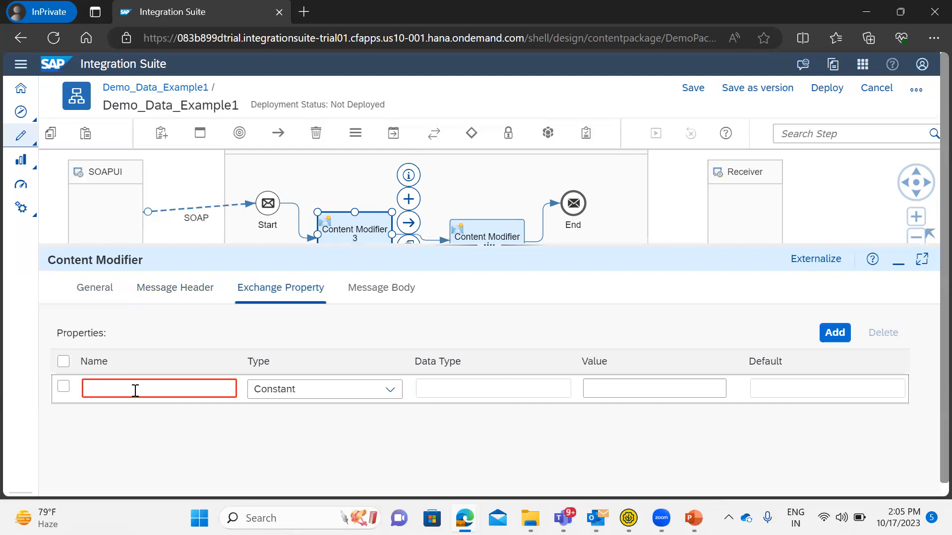
{"action": "type", "text": "msg"}
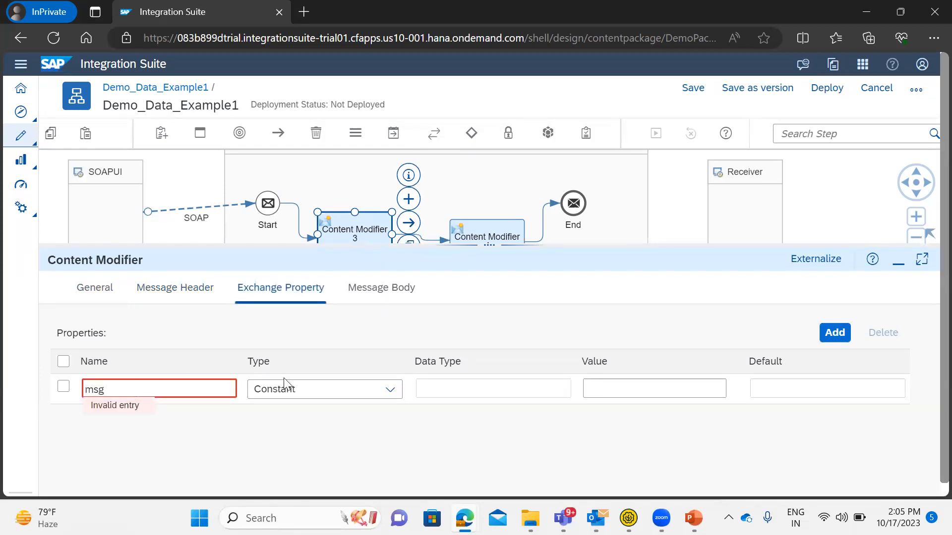
{"action": "left_click", "coordinate": [379, 398]}
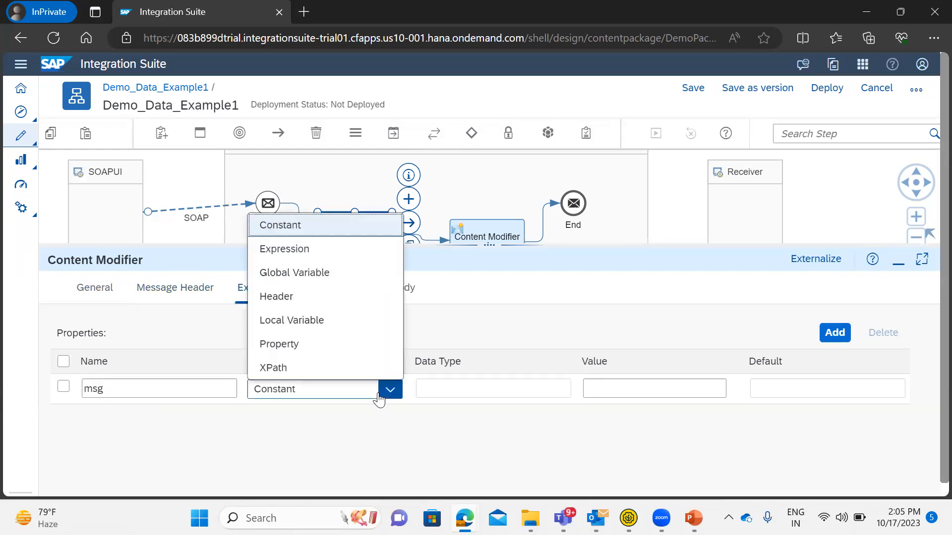
{"action": "left_click", "coordinate": [297, 250]}
{"action": "left_click", "coordinate": [456, 384]}
{"action": "type", "text": "java.lang.String"}
{"action": "left_click", "coordinate": [598, 389]}
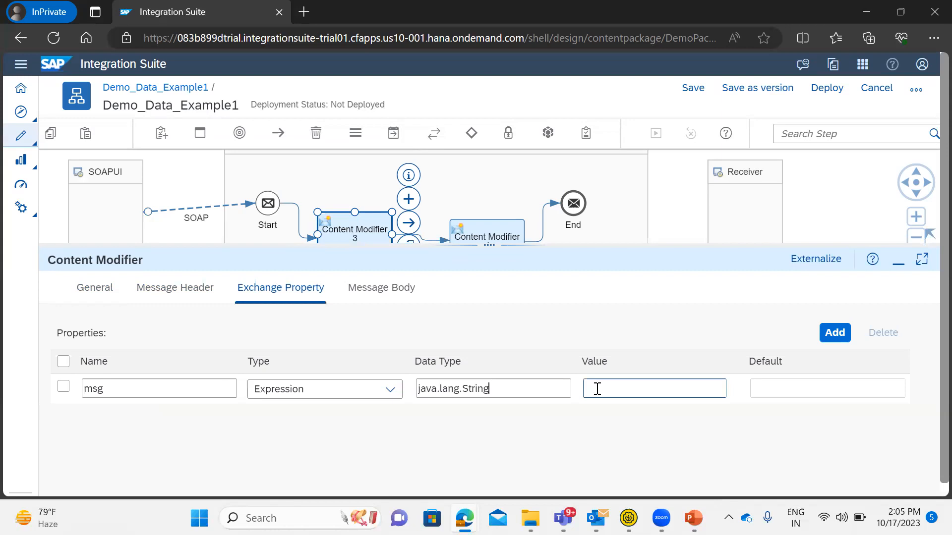
{"action": "type", "text": "${in.body}"}
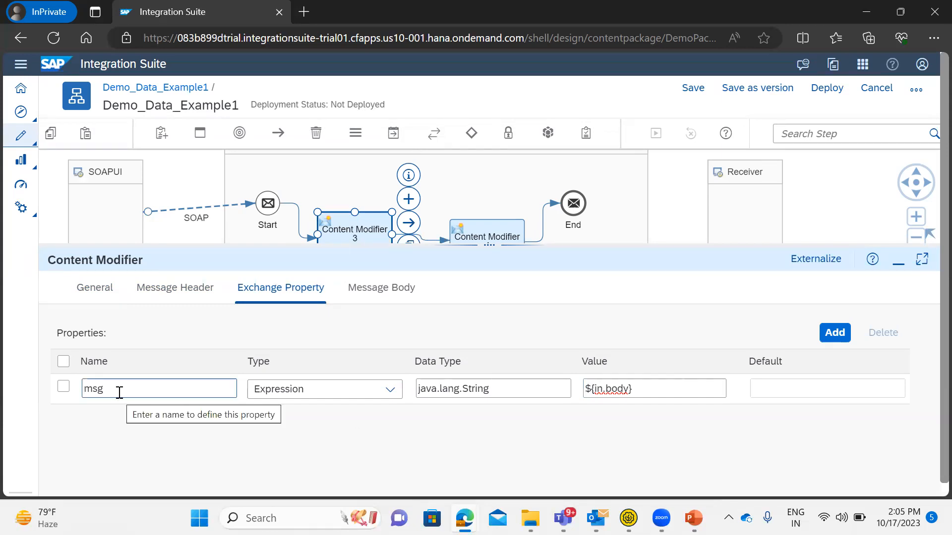
Enter an opening <resposemessage> and a closing </resposemessage> tag, separated by an empty line, as the message body of Content Modifier 4.
{"action": "left_click", "coordinate": [474, 224]}
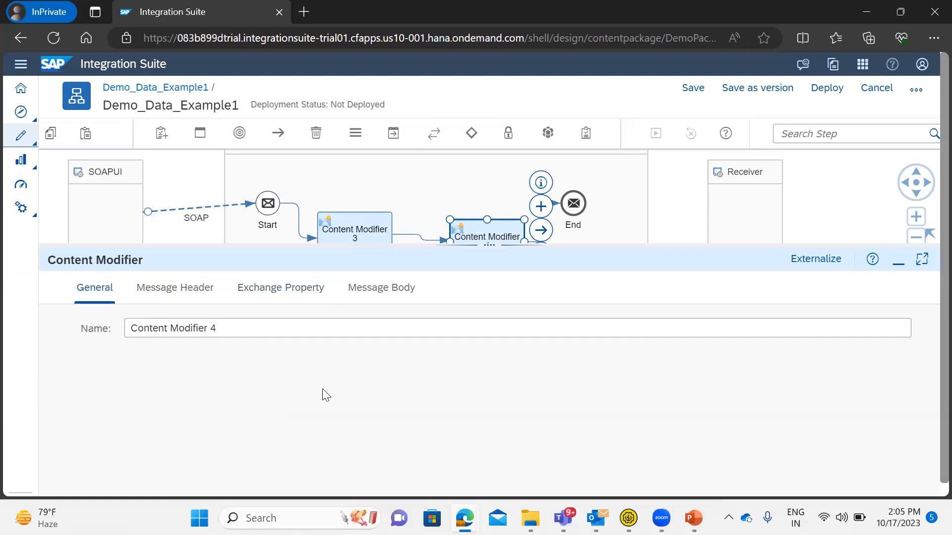
{"action": "left_click", "coordinate": [367, 293]}
{"action": "left_click", "coordinate": [238, 327]}
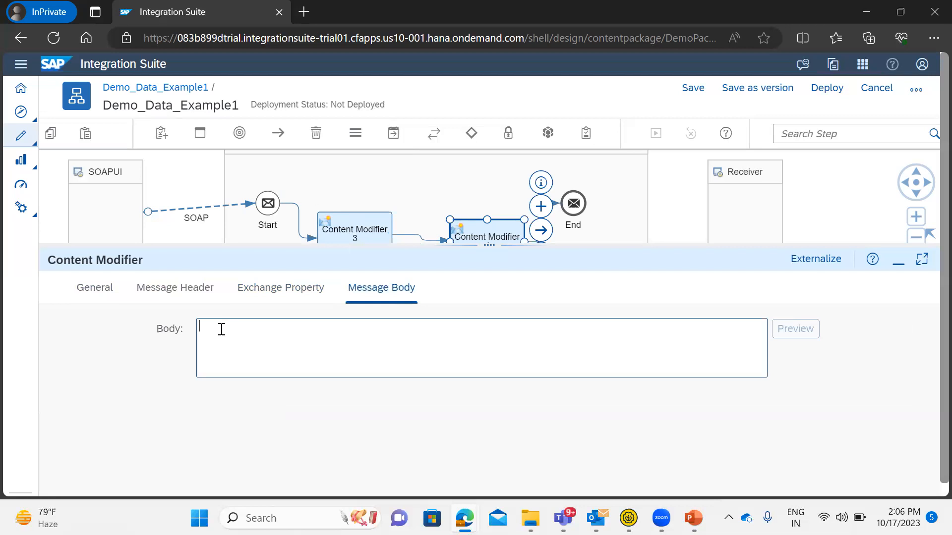
{"action": "type", "text": "<"}
{"action": "type", "text": "resposemessage>"}
{"action": "key", "text": "shift+Left"}
{"action": "key", "text": "shift+Left"}
{"action": "key", "text": "shift+Left"}
{"action": "key", "text": "shift+Left"}
{"action": "key", "text": "shift+Left"}
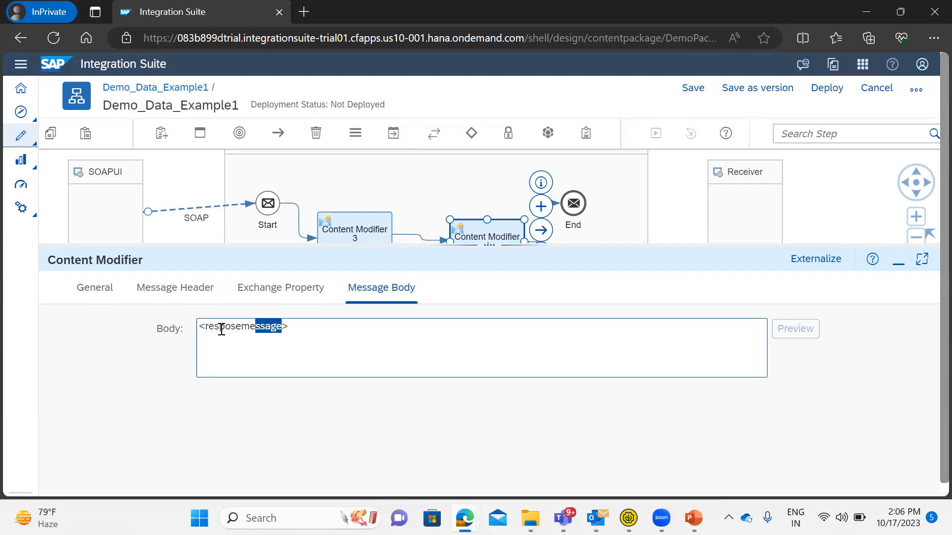
{"action": "key", "text": "shift+Left"}
{"action": "key", "text": "shift+Left"}
{"action": "key", "text": "shift+Left"}
{"action": "key", "text": "shift+Left"}
{"action": "key", "text": "shift+Left"}
{"action": "key", "text": "shift+Left"}
{"action": "key", "text": "shift+Left"}
{"action": "key", "text": "shift+Left"}
{"action": "key", "text": "shift+Left"}
{"action": "key", "text": "End"}
{"action": "key", "text": "Return"}
{"action": "key", "text": "Return"}
{"action": "type", "text": "</resposemessage>"}
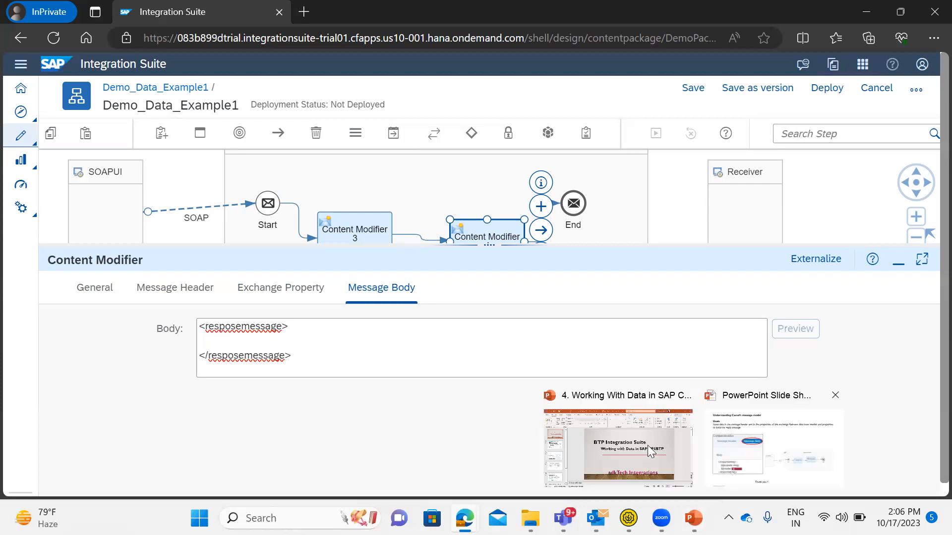
Insert ${property.msg} and ${header.in} on separate lines between the resposemessage tags, checking them against the example body in the PowerPoint slide show.
{"action": "left_click", "coordinate": [738, 460]}
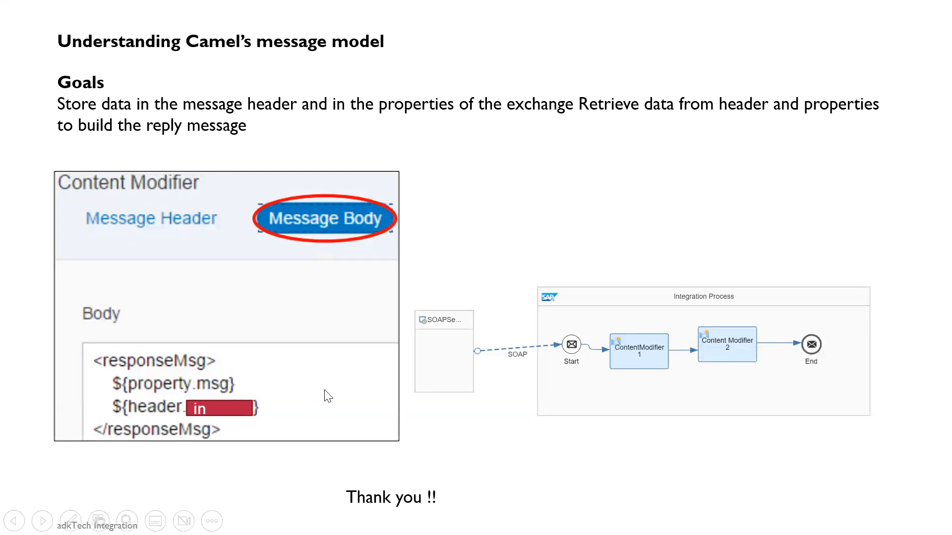
{"action": "key", "text": "alt+Tab"}
{"action": "type", "text": "<"}
{"action": "key", "text": "BackSpace"}
{"action": "key", "text": "alt+Tab"}
{"action": "key", "text": "alt+Tab"}
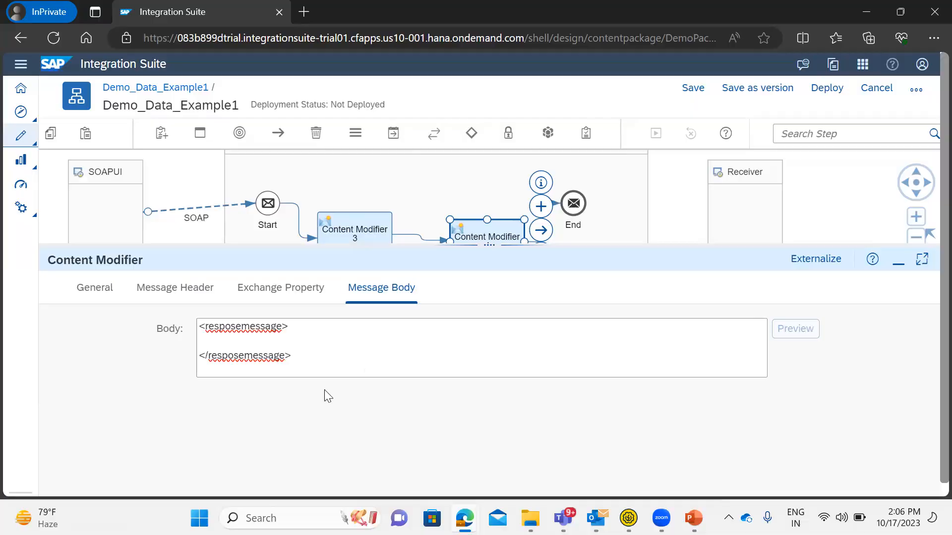
{"action": "type", "text": "$"}
{"action": "type", "text": "{"}
{"action": "type", "text": "pro"}
{"action": "type", "text": "ter"}
{"action": "key", "text": "BackSpace"}
{"action": "key", "text": "BackSpace"}
{"action": "key", "text": "BackSpace"}
{"action": "type", "text": "perty.msg}"}
{"action": "key", "text": "Return"}
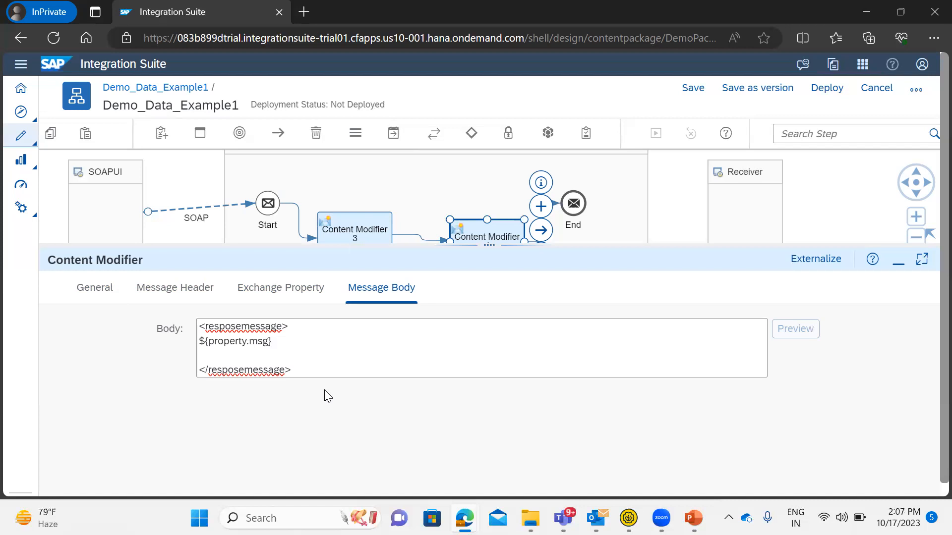
{"action": "type", "text": "${header.in}"}
{"action": "key", "text": "alt+Tab"}
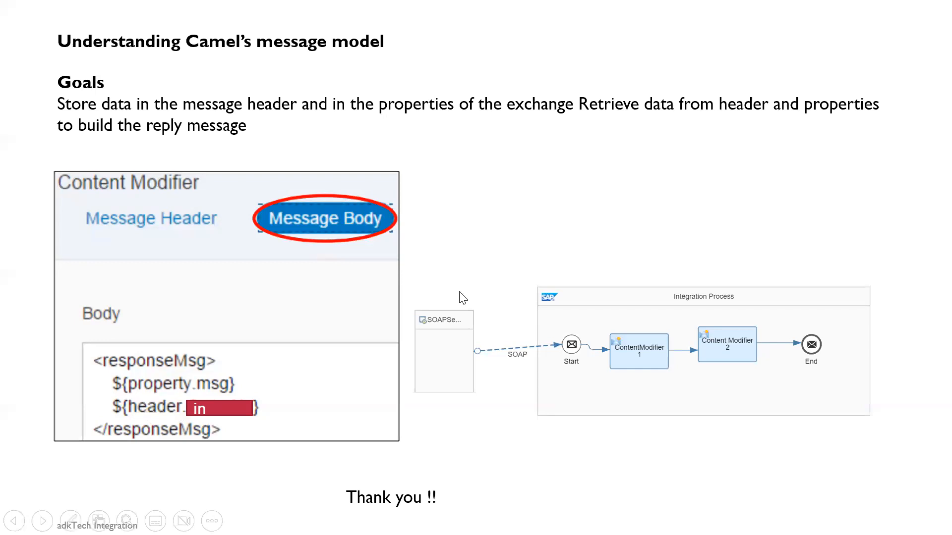
{"action": "key", "text": "alt+Tab"}
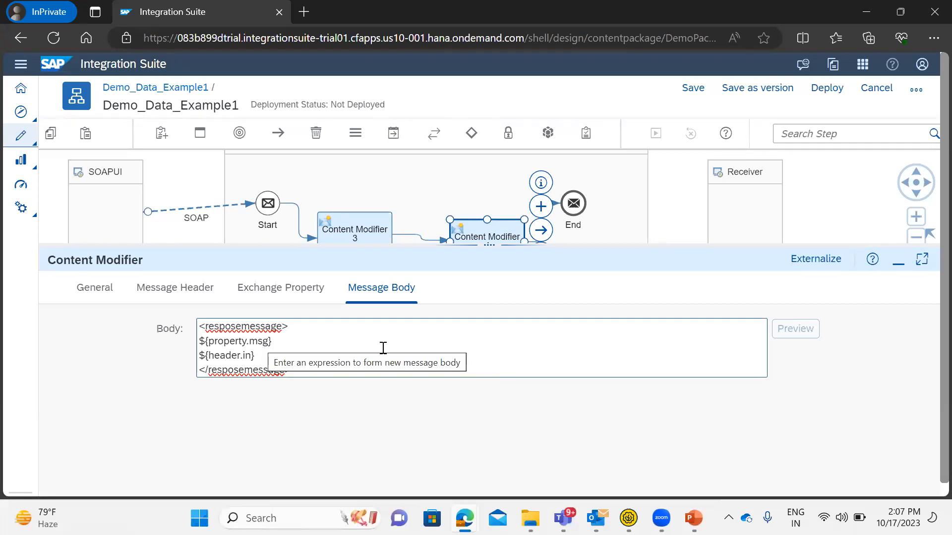
Save the Demo_Data_Example1 integration flow and deploy it on the Cloud Integration runtime profile.
{"action": "left_click_drag", "start_coordinate": [516, 244], "coordinate": [505, 326]}
{"action": "left_click", "coordinate": [504, 326]}
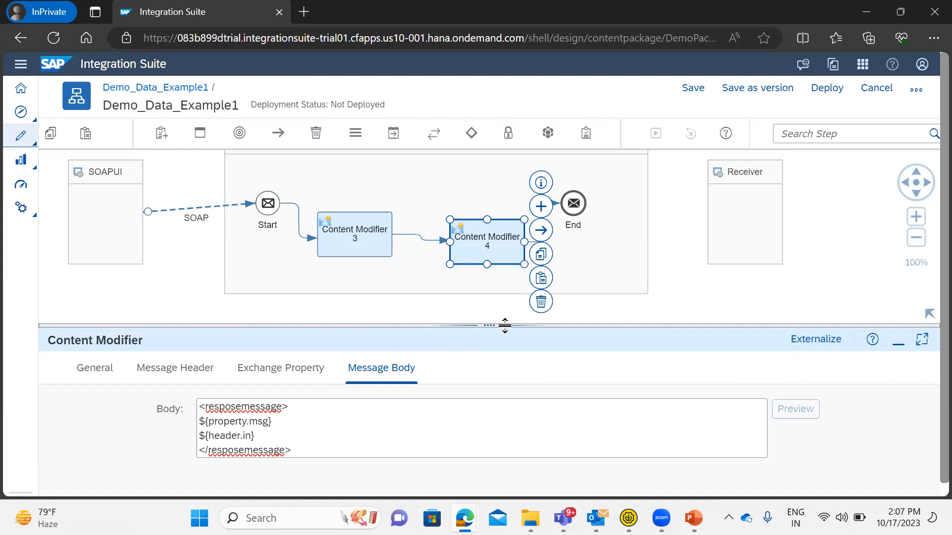
{"action": "left_click", "coordinate": [696, 94]}
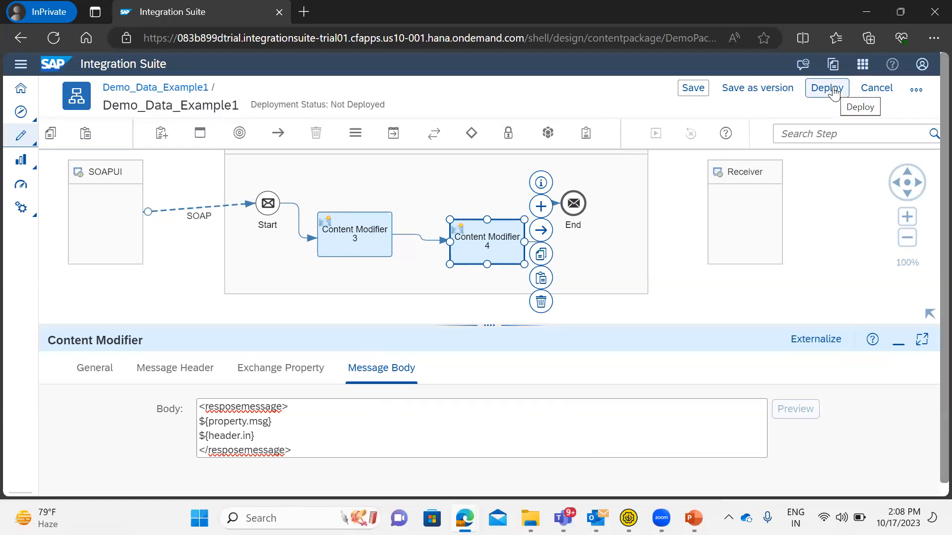
{"action": "left_click", "coordinate": [835, 92]}
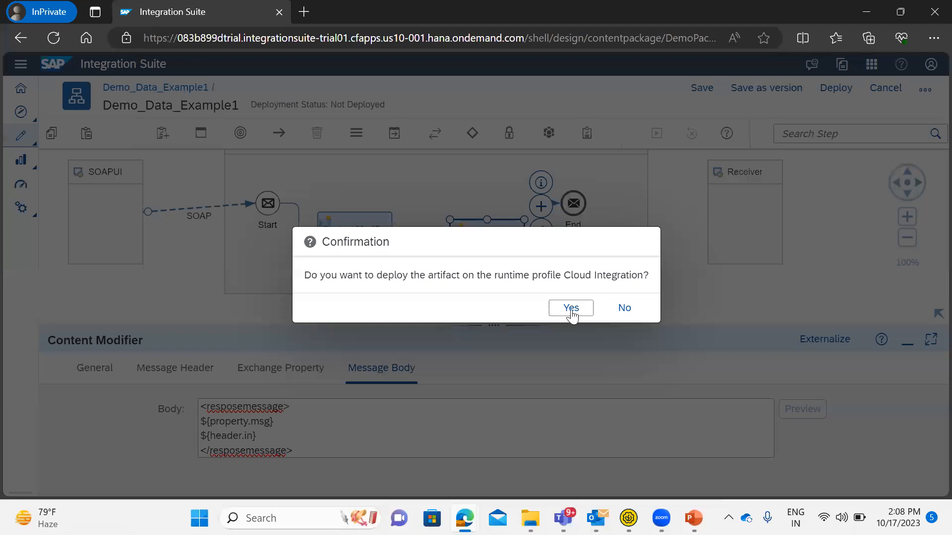
{"action": "left_click", "coordinate": [571, 310]}
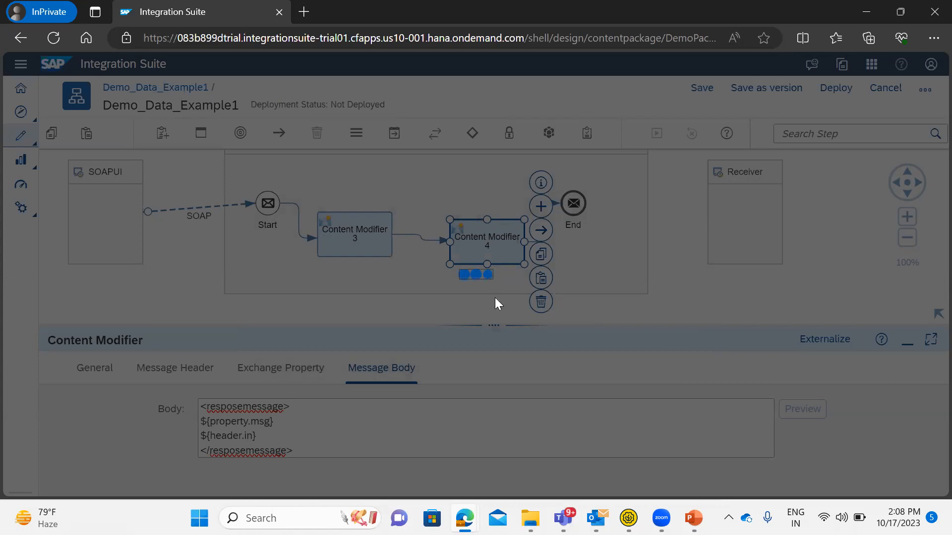
{"action": "left_click", "coordinate": [572, 308]}
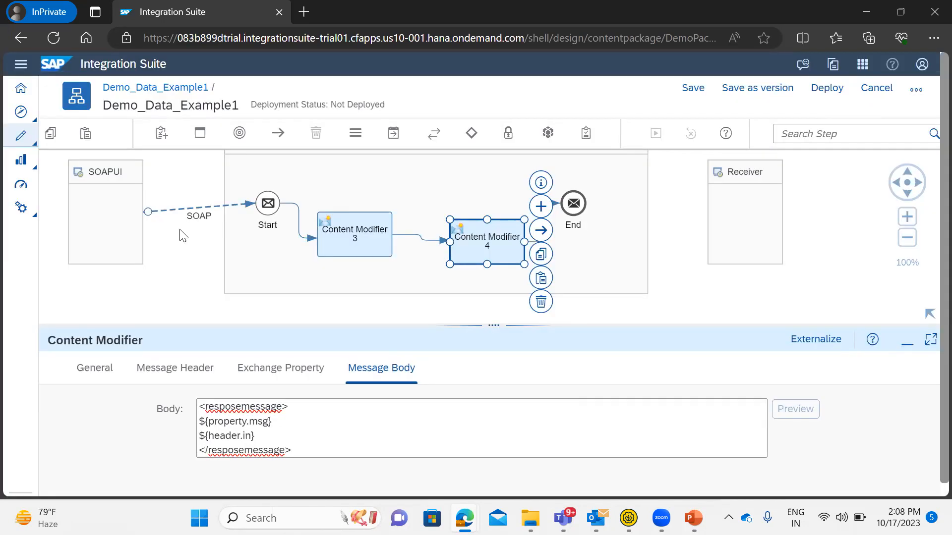
Open the monitoring overview of all integration content and examine the deployment status and error details of Demo_Data_Example1.
{"action": "left_click", "coordinate": [37, 172]}
{"action": "left_click", "coordinate": [79, 183]}
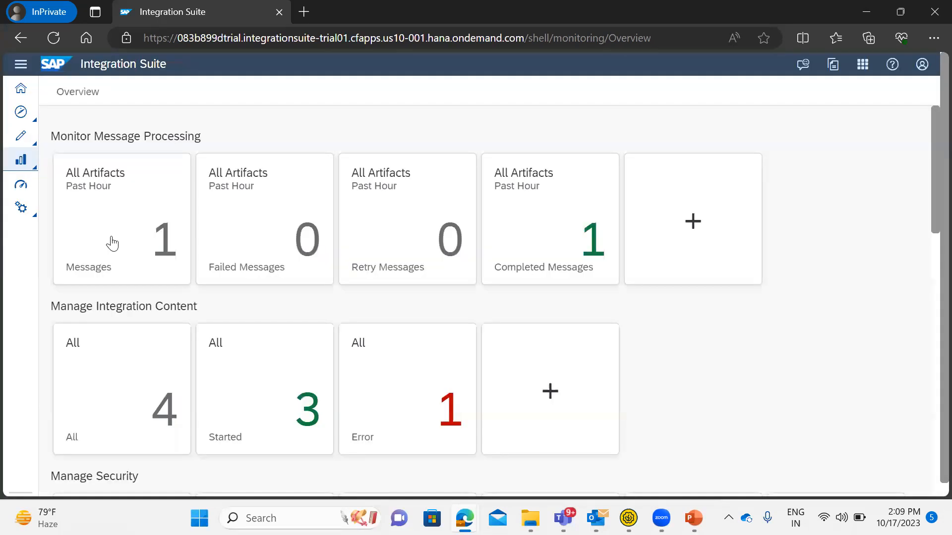
{"action": "left_click", "coordinate": [144, 376]}
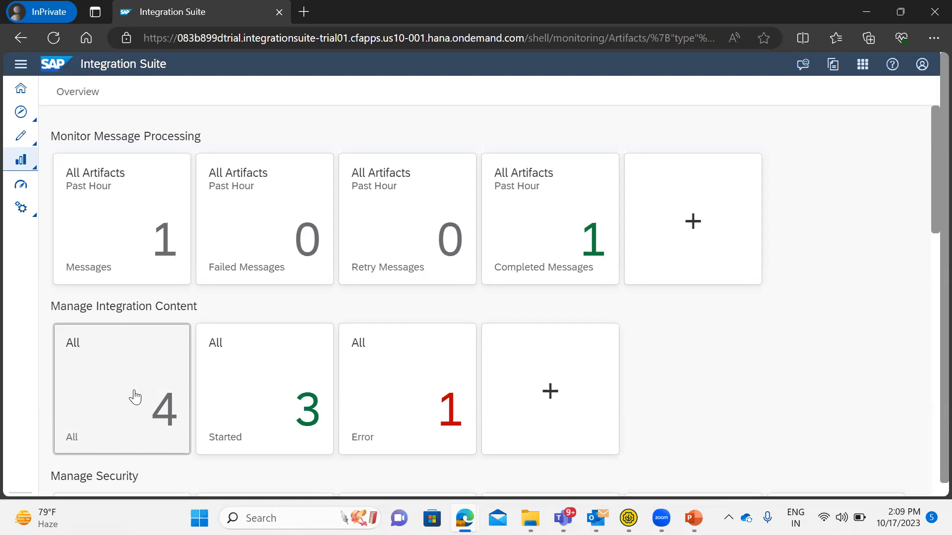
{"action": "left_click", "coordinate": [135, 397]}
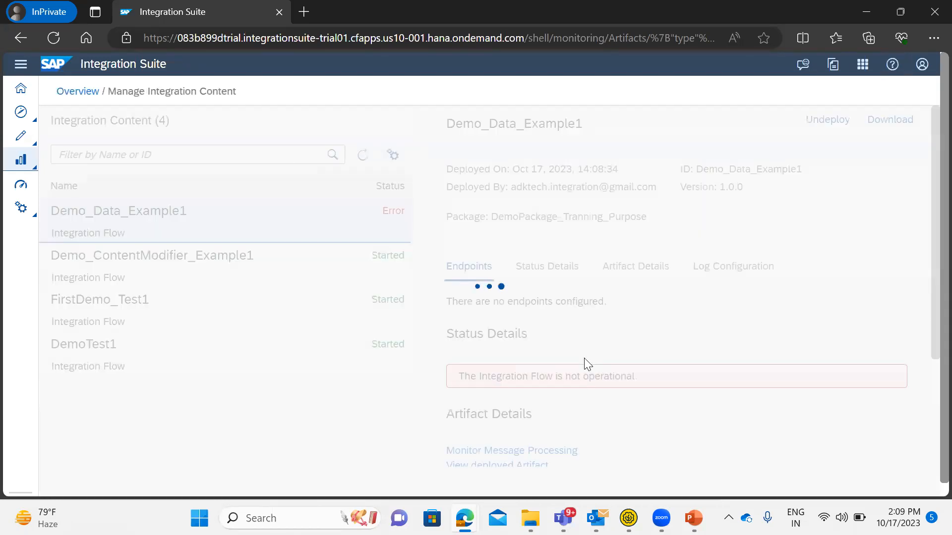
{"action": "left_click", "coordinate": [223, 229]}
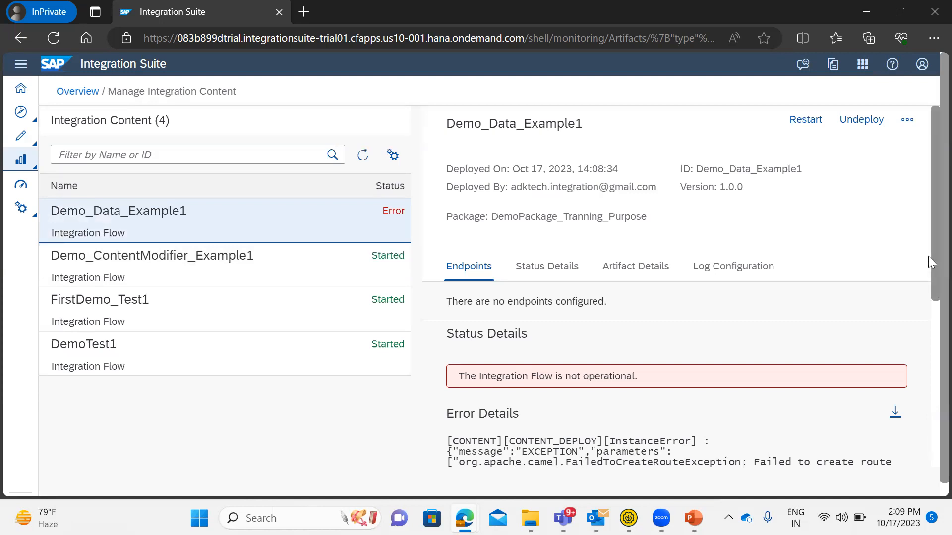
{"action": "scroll", "coordinate": [928, 273], "scroll_direction": "down", "scroll_amount": 1}
{"action": "scroll", "coordinate": [926, 290], "scroll_direction": "down", "scroll_amount": 3}
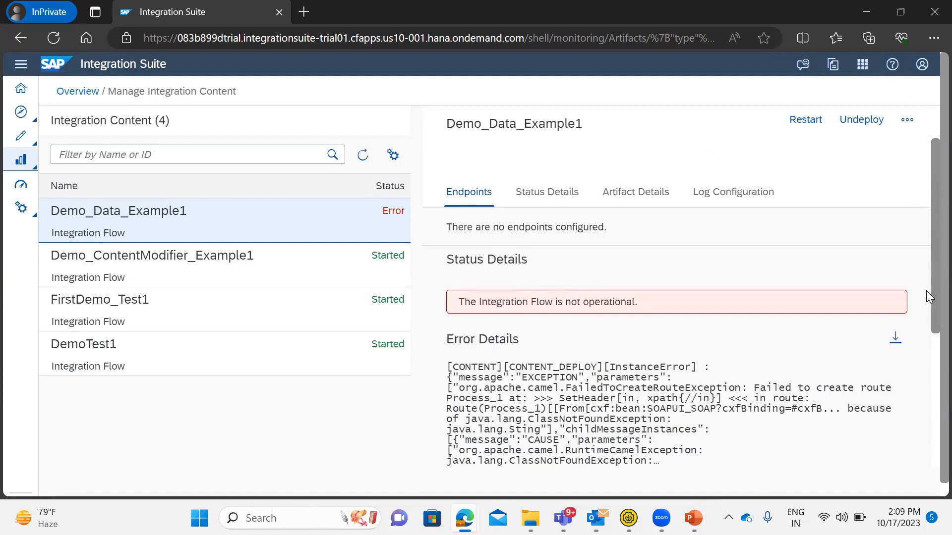
Read through the Demo_Data_Example1 error details down to the deploy log and artifact details sections.
{"action": "scroll", "coordinate": [919, 307], "scroll_direction": "down", "scroll_amount": 2}
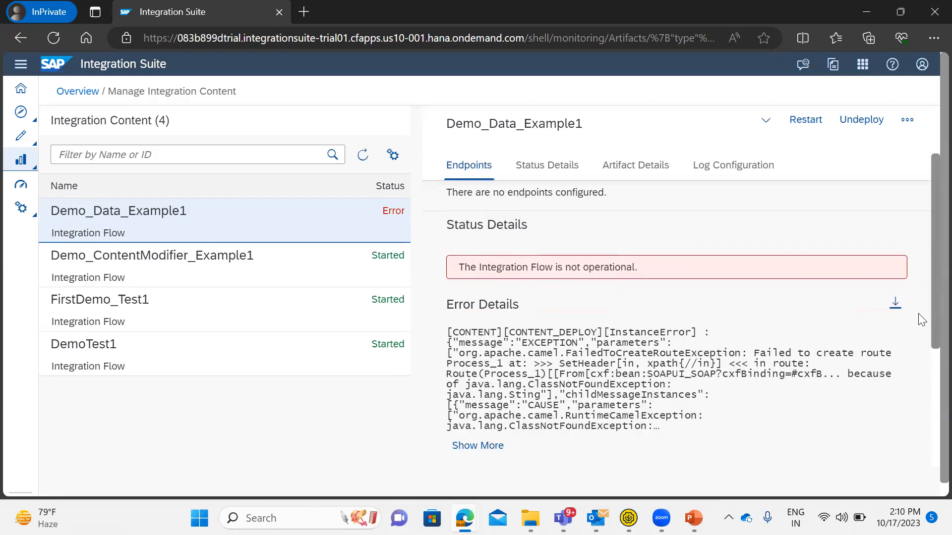
{"action": "scroll", "coordinate": [905, 372], "scroll_direction": "down", "scroll_amount": 8}
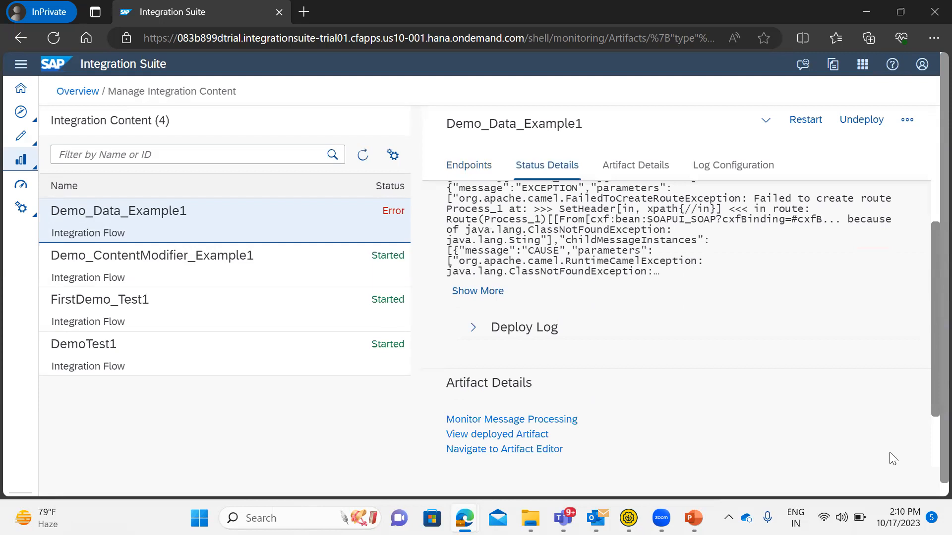
{"action": "scroll", "coordinate": [890, 456], "scroll_direction": "down", "scroll_amount": 4}
{"action": "scroll", "coordinate": [918, 238], "scroll_direction": "up", "scroll_amount": 6}
{"action": "scroll", "coordinate": [921, 237], "scroll_direction": "up", "scroll_amount": 5}
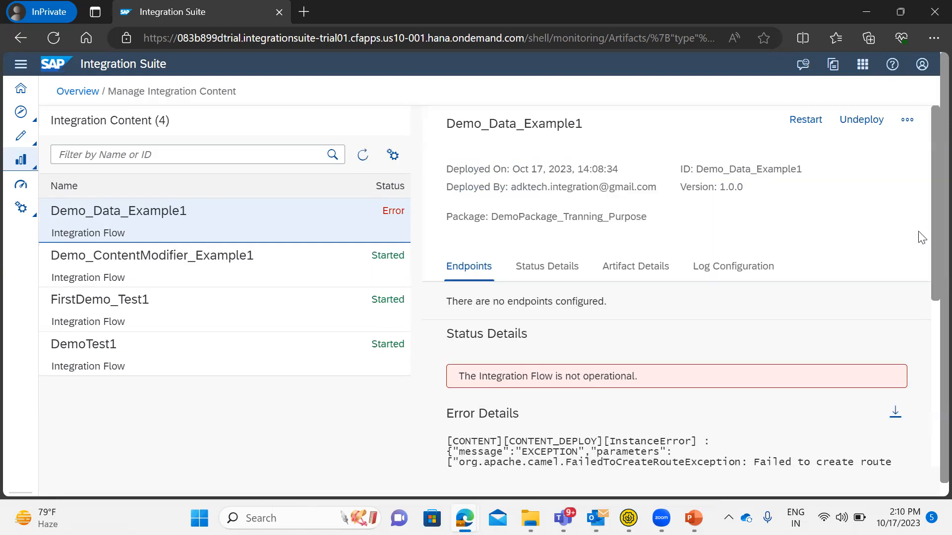
Correct the data type of the in message header in Content Modifier 3 to java.lang.String.
{"action": "left_click", "coordinate": [33, 144]}
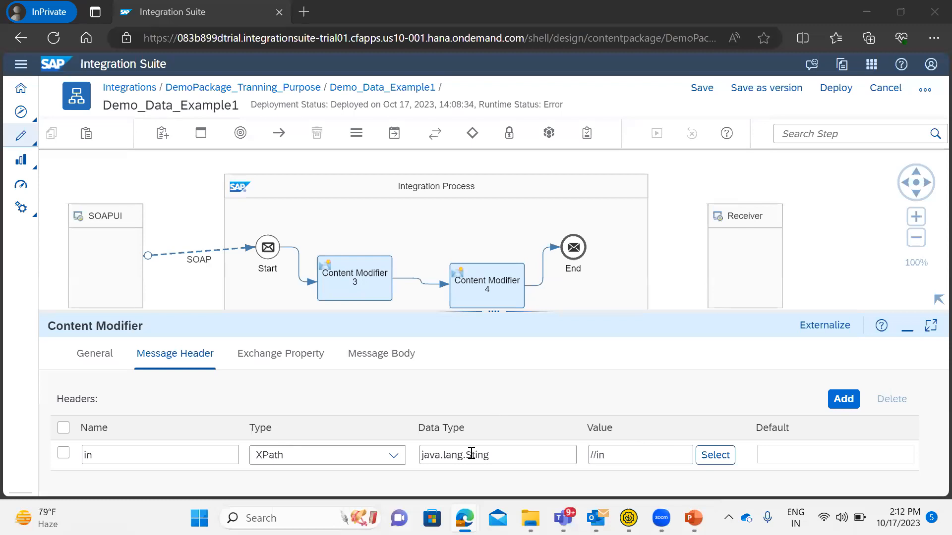
{"action": "mouse_move", "coordinate": [643, 511]}
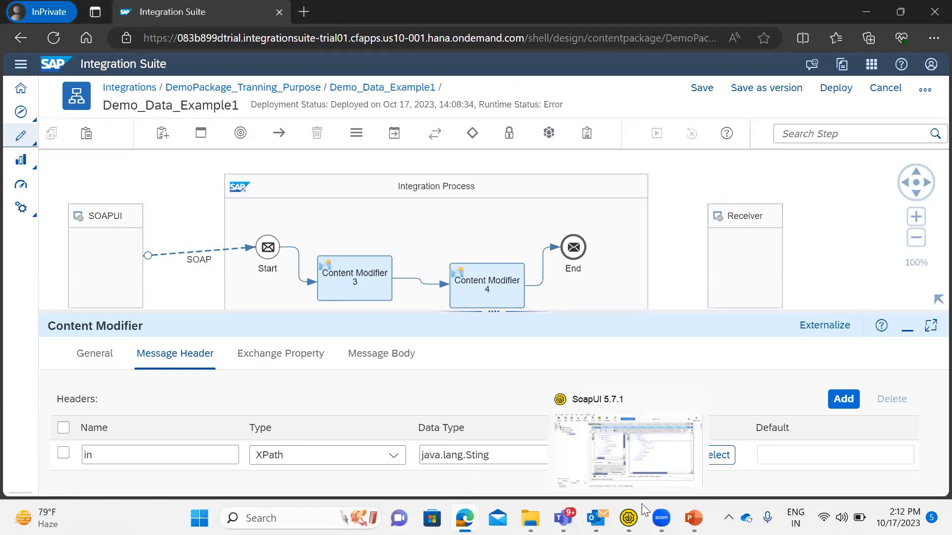
{"action": "type", "text": "r"}
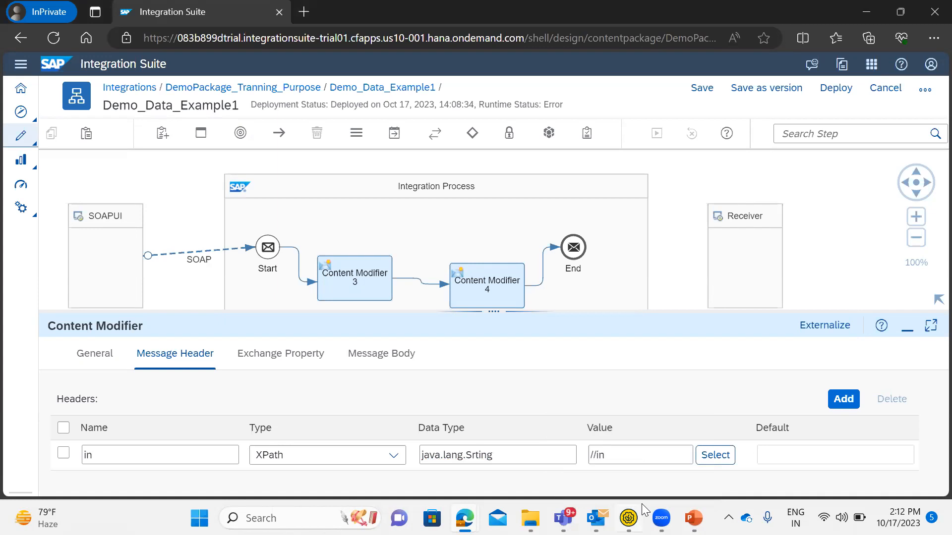
{"action": "key", "text": "BackSpace"}
{"action": "key", "text": "Right"}
{"action": "type", "text": "r"}
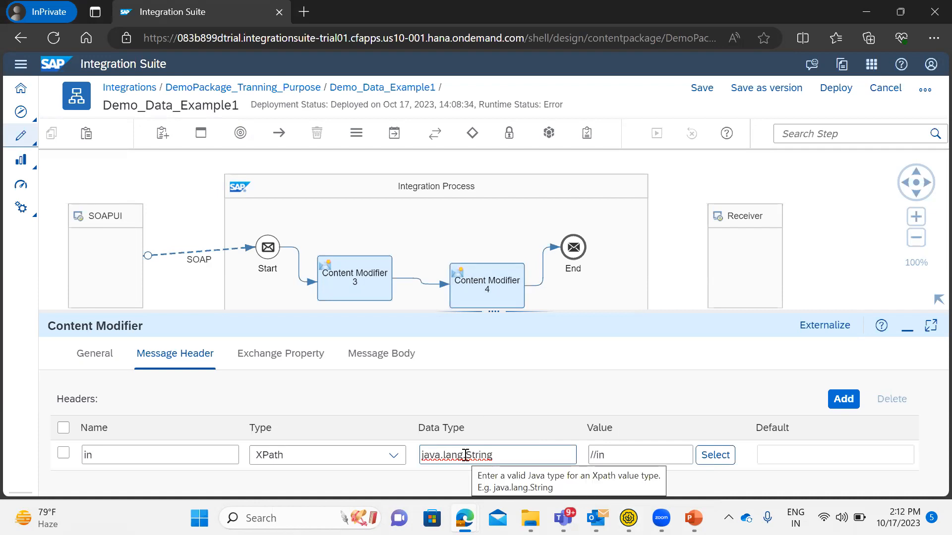
{"action": "left_click", "coordinate": [492, 284]}
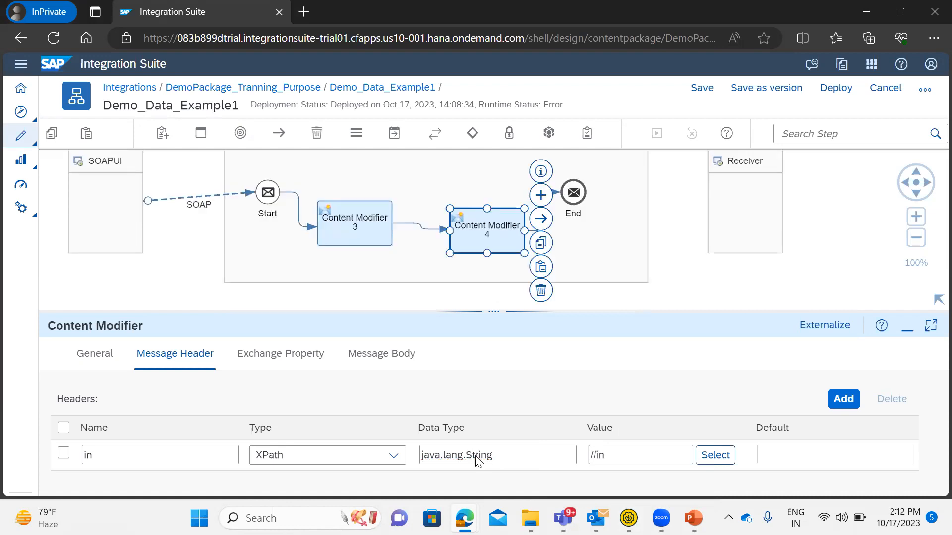
Save the corrected Demo_Data_Example1 integration flow and redeploy it.
{"action": "left_click", "coordinate": [702, 88]}
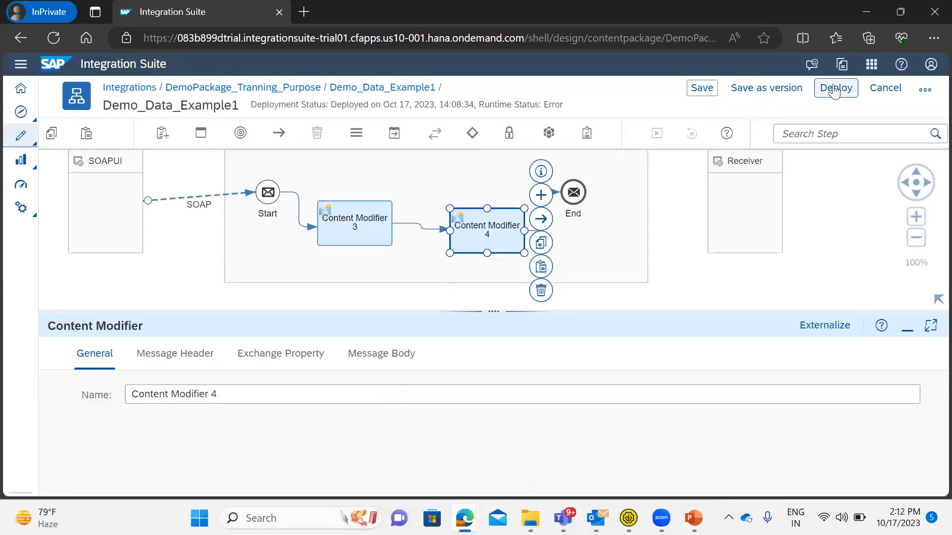
{"action": "left_click", "coordinate": [826, 93]}
{"action": "left_click", "coordinate": [565, 312]}
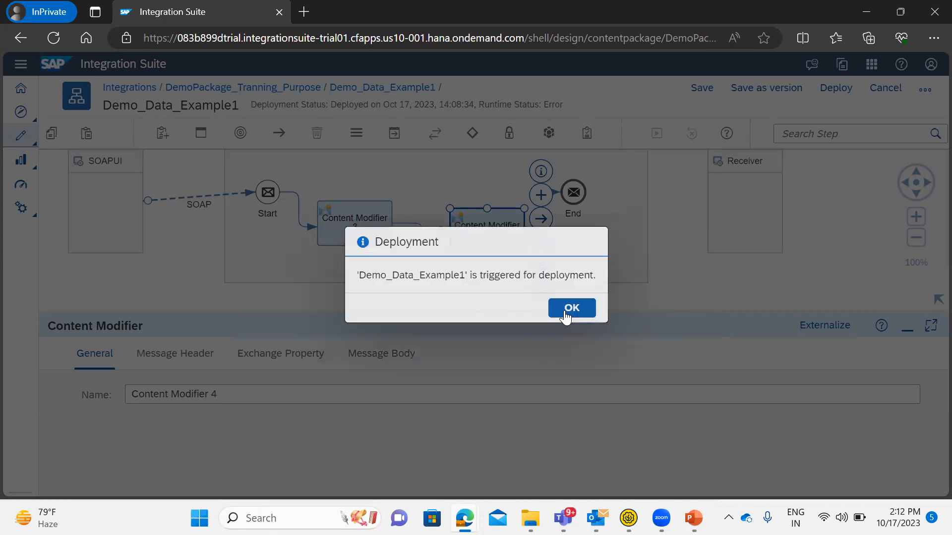
{"action": "left_click", "coordinate": [565, 316]}
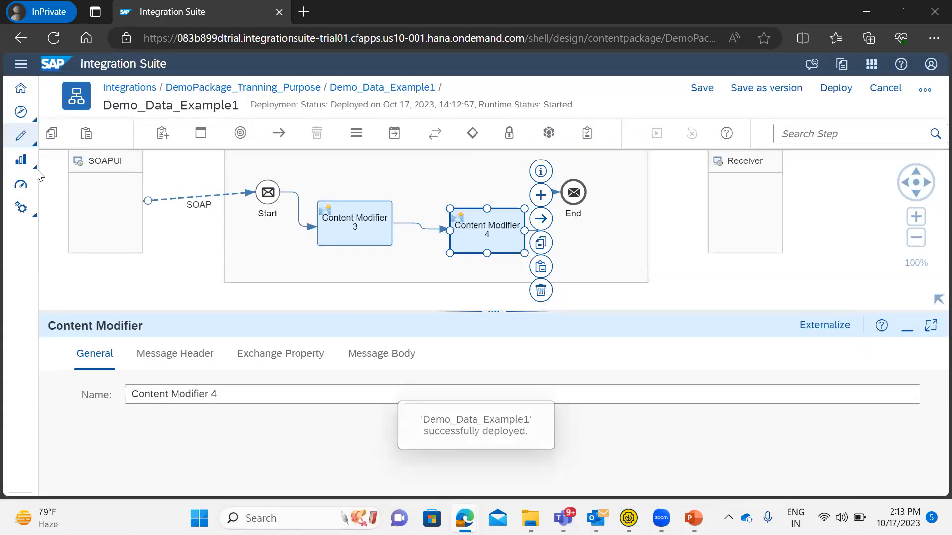
Open all managed integration content in monitoring, select Demo_Data_Example1 and refresh the list until its endpoint URL can be checked.
{"action": "left_click", "coordinate": [21, 159]}
{"action": "left_click", "coordinate": [73, 188]}
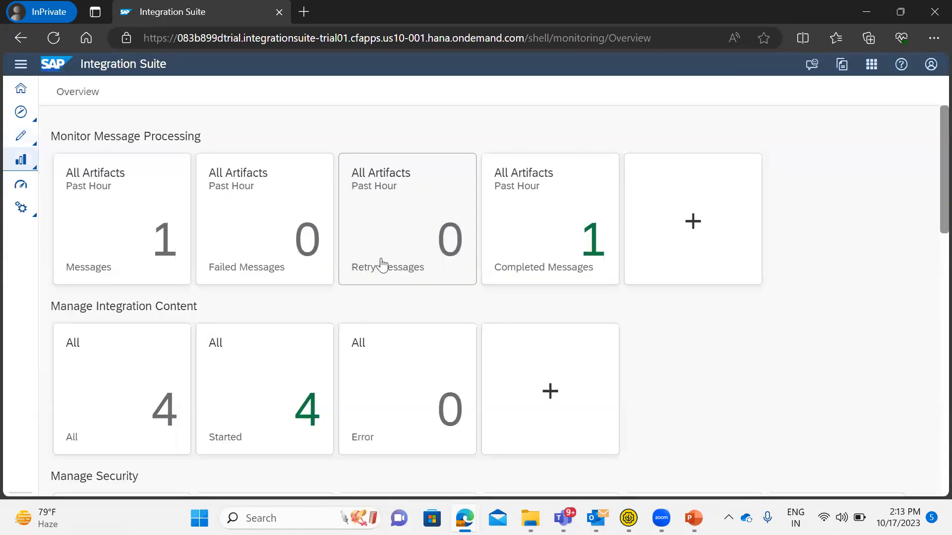
{"action": "left_click", "coordinate": [122, 393]}
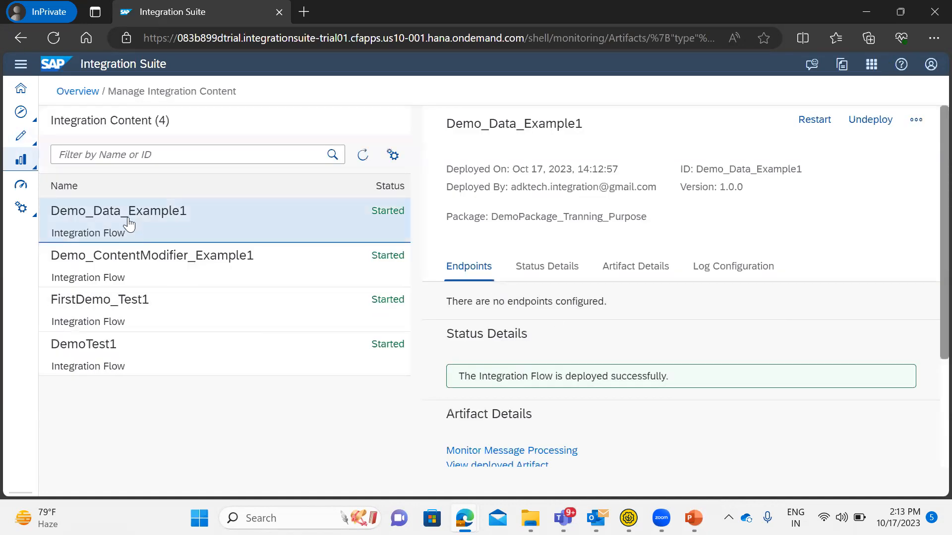
{"action": "left_click", "coordinate": [129, 225]}
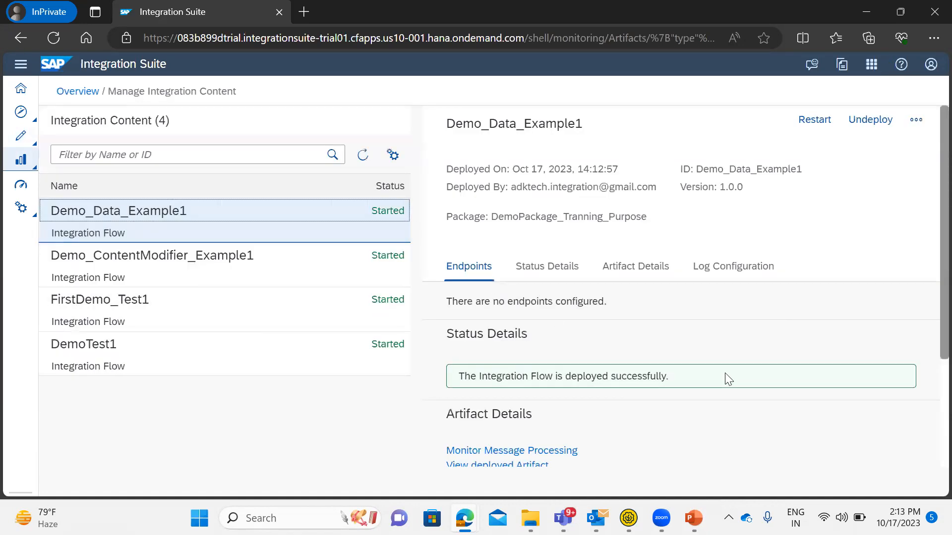
{"action": "left_click", "coordinate": [364, 156]}
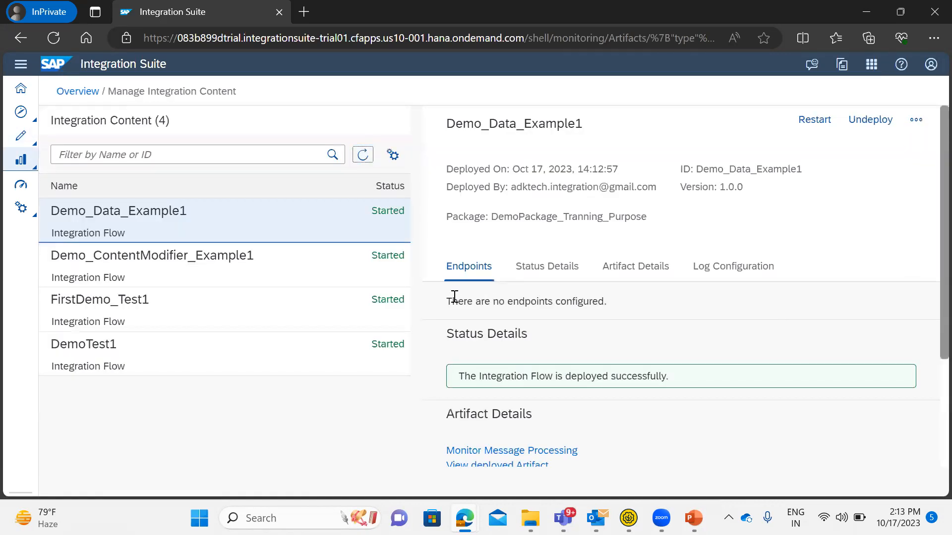
{"action": "left_click_drag", "start_coordinate": [447, 300], "coordinate": [595, 313]}
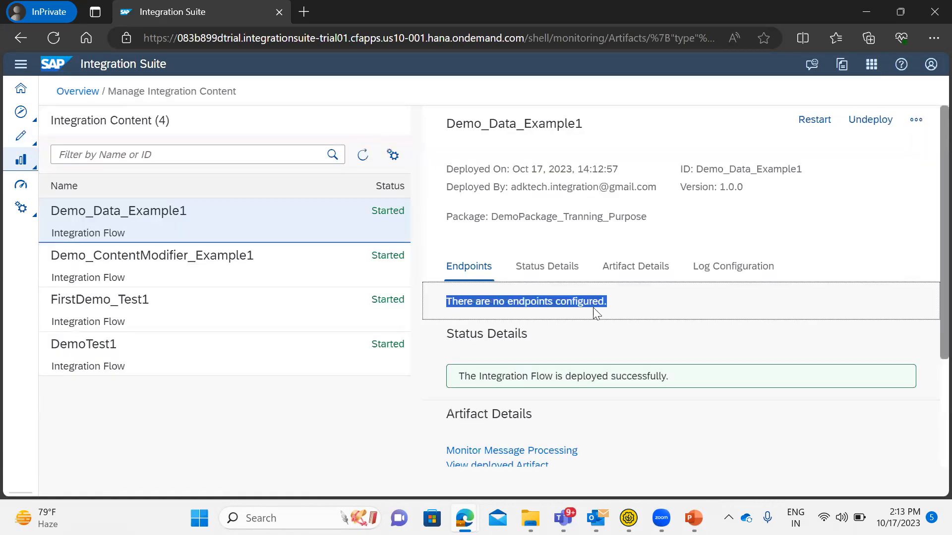
{"action": "left_click", "coordinate": [362, 159]}
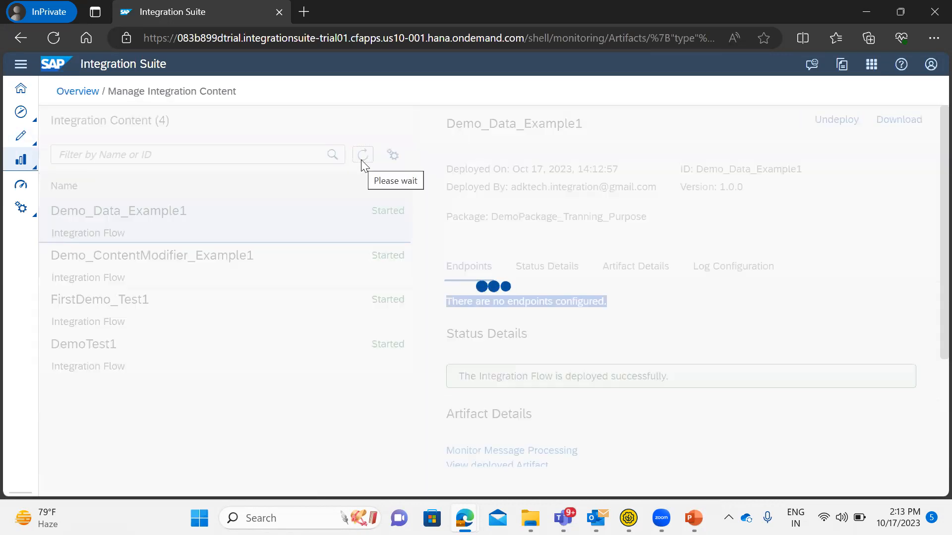
{"action": "left_click", "coordinate": [362, 155]}
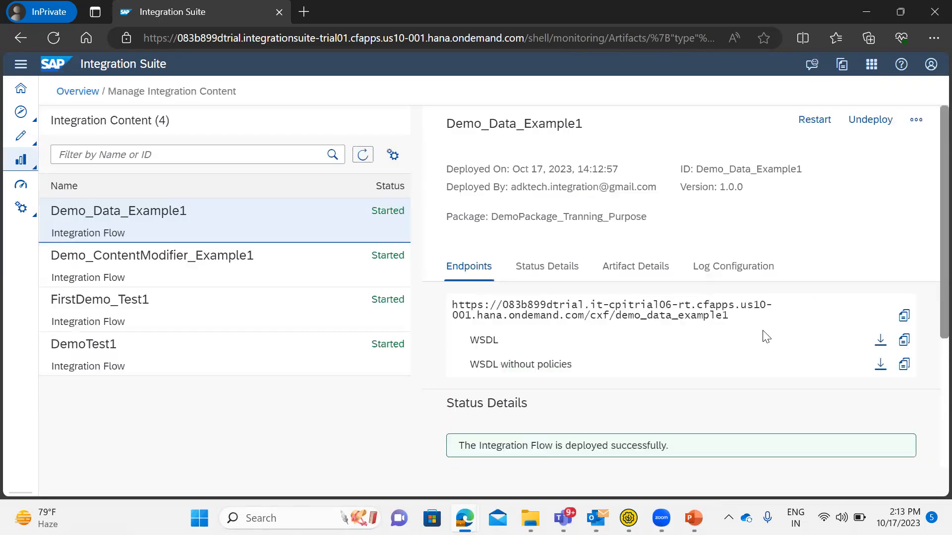
{"action": "left_click_drag", "start_coordinate": [726, 317], "coordinate": [451, 303]}
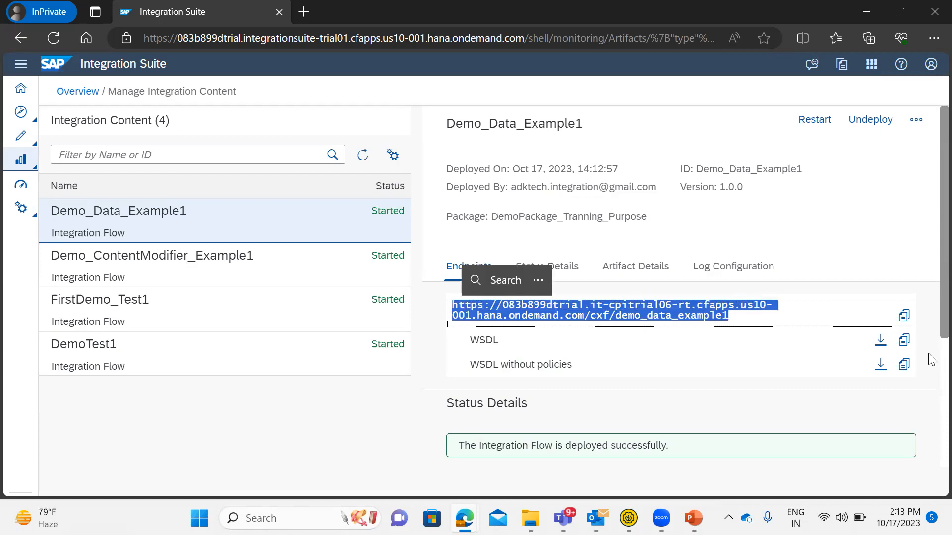
Change the log level of Demo_Data_Example1 to Trace in its log configuration.
{"action": "scroll", "coordinate": [931, 303], "scroll_direction": "down", "scroll_amount": 5}
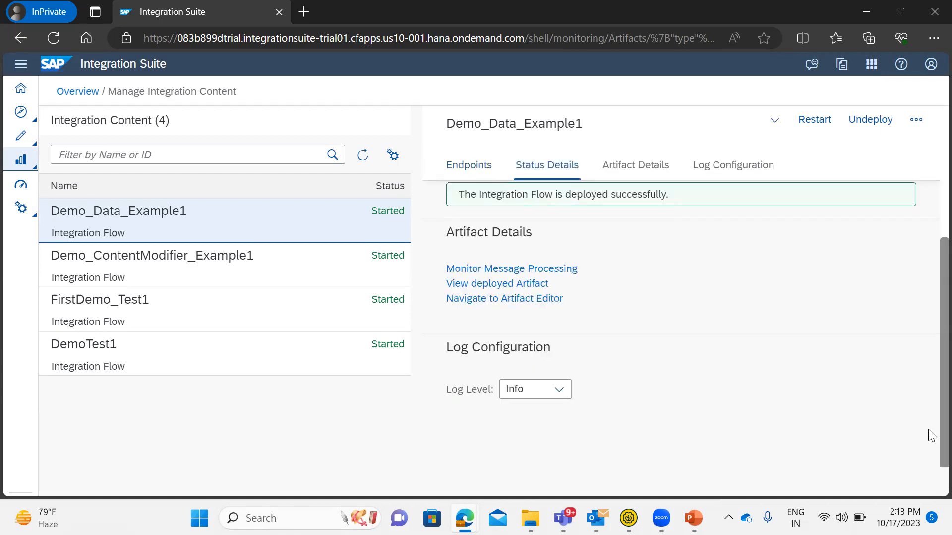
{"action": "left_click", "coordinate": [537, 395]}
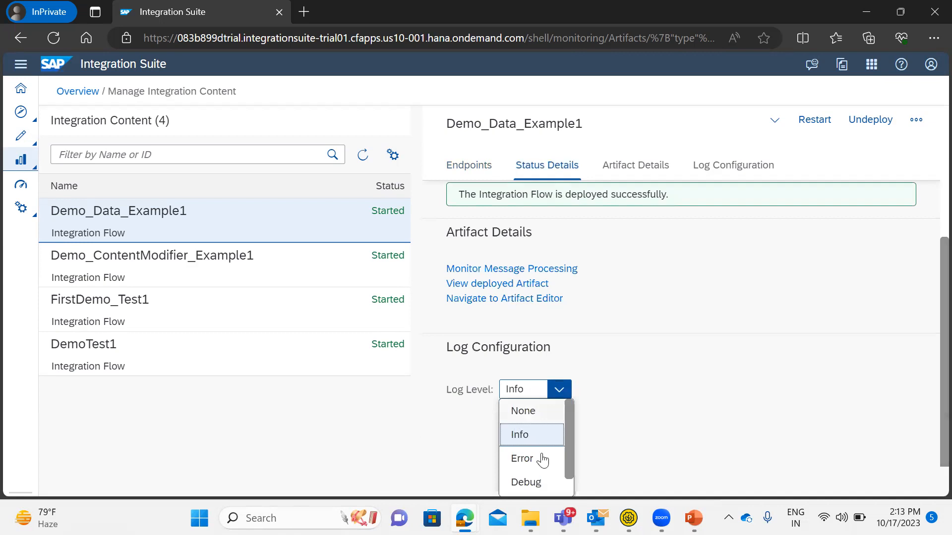
{"action": "left_click_drag", "start_coordinate": [567, 449], "coordinate": [566, 472]}
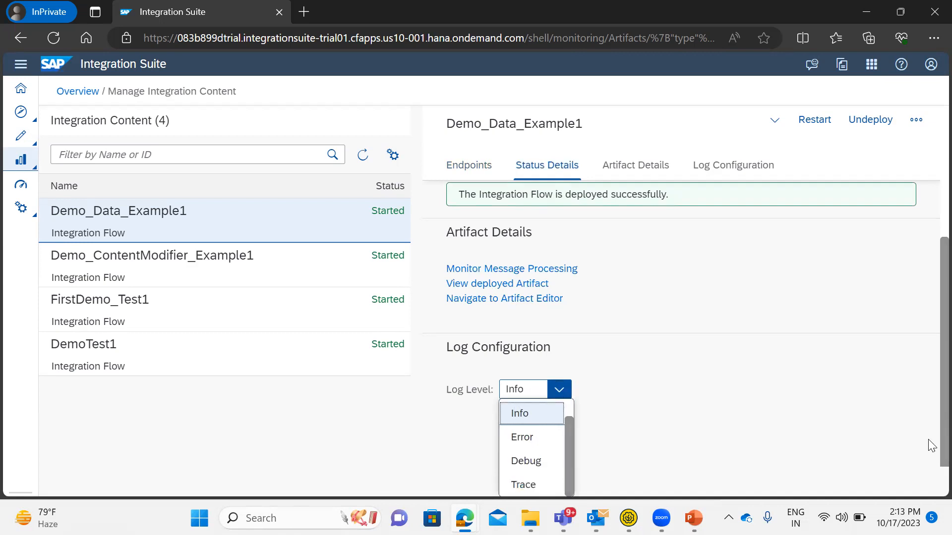
{"action": "scroll", "coordinate": [930, 446], "scroll_direction": "down", "scroll_amount": 3}
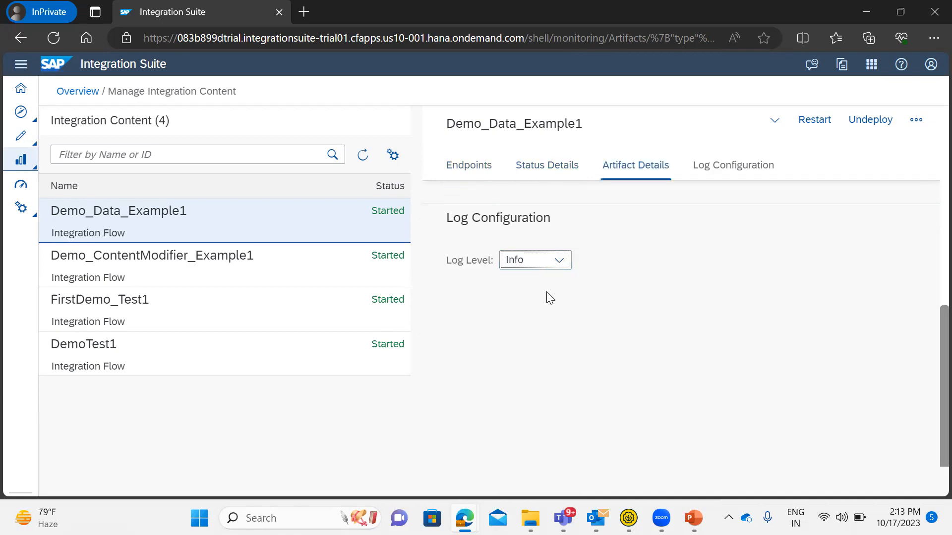
{"action": "left_click", "coordinate": [511, 259]}
{"action": "left_click", "coordinate": [526, 377]}
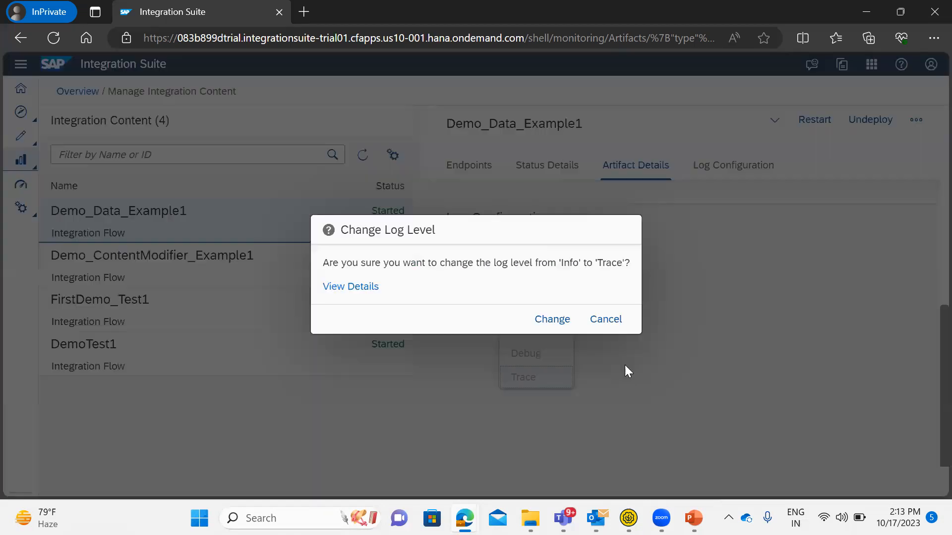
{"action": "left_click", "coordinate": [553, 321]}
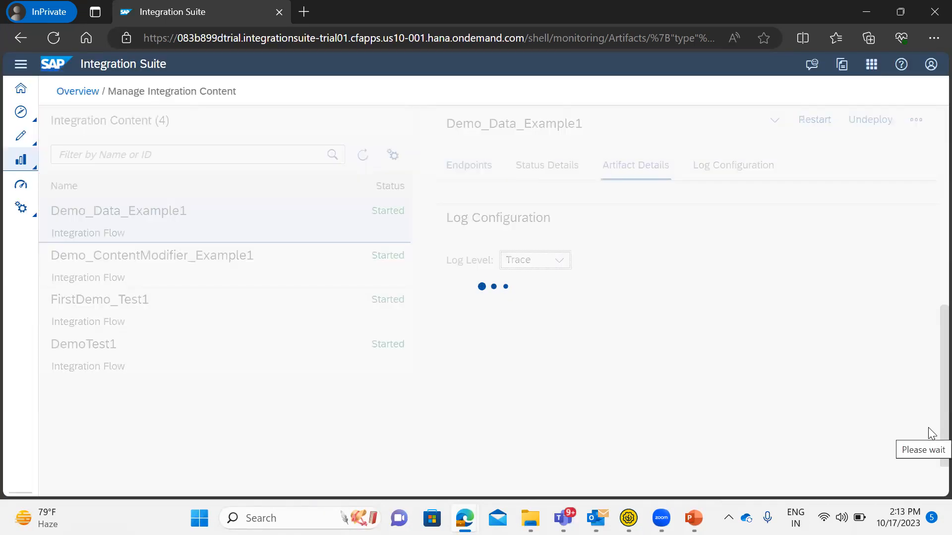
Copy the endpoint URL of Demo_Data_Example1 and add it in SoapUI as a new endpoint for Request 1 of the GreetingSOAP interface.
{"action": "scroll", "coordinate": [928, 422], "scroll_direction": "up", "scroll_amount": 10}
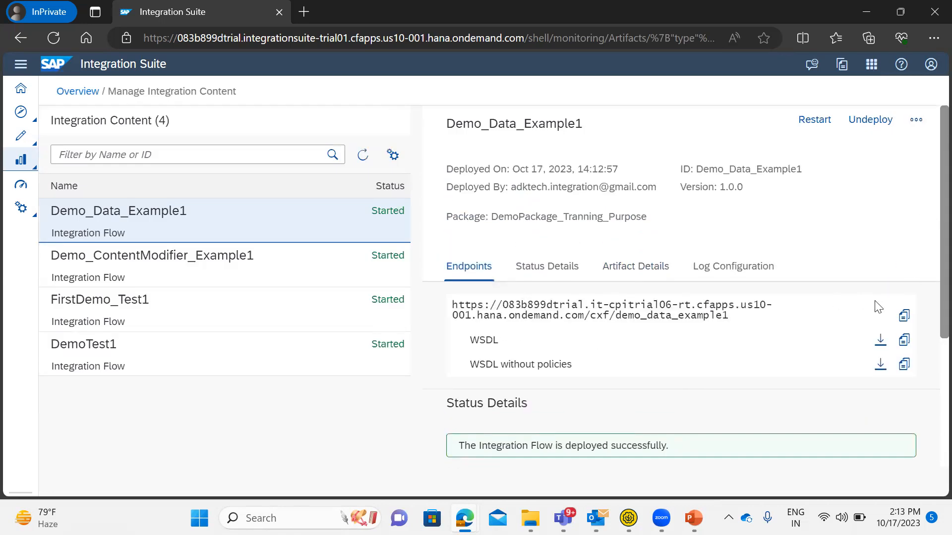
{"action": "left_click", "coordinate": [904, 317]}
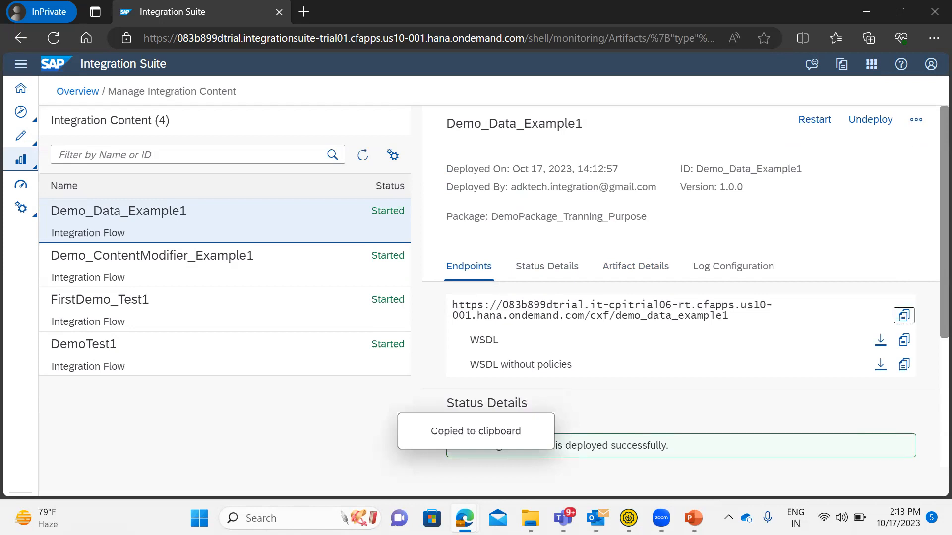
{"action": "mouse_move", "coordinate": [628, 518]}
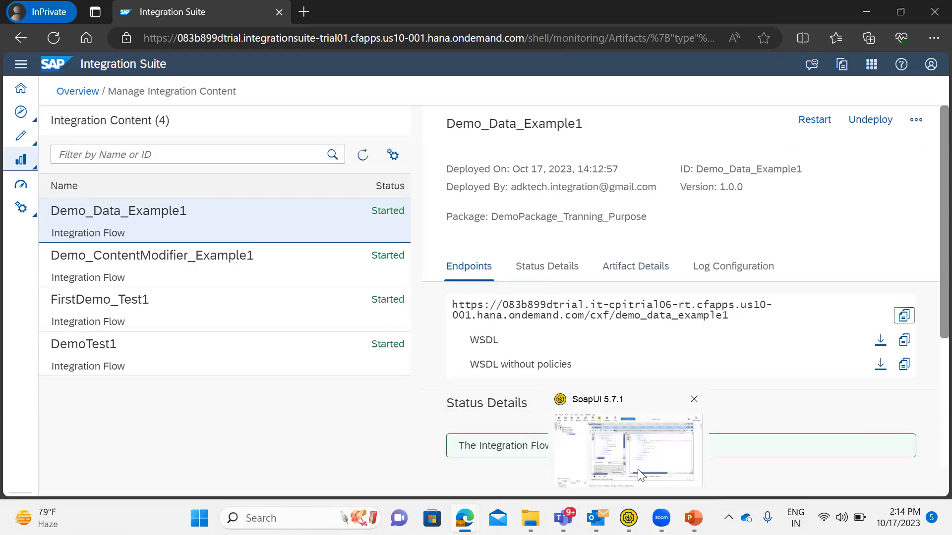
{"action": "left_click", "coordinate": [637, 469]}
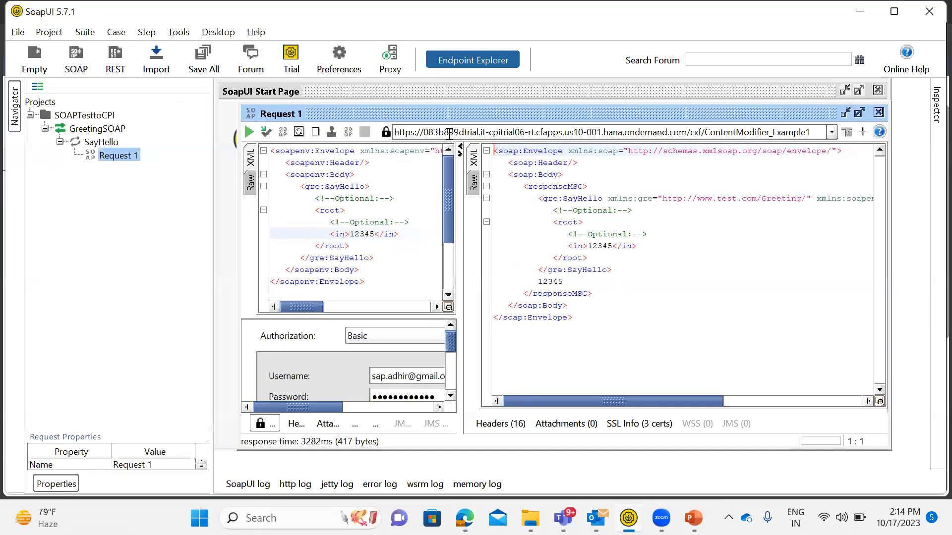
{"action": "left_click", "coordinate": [832, 132]}
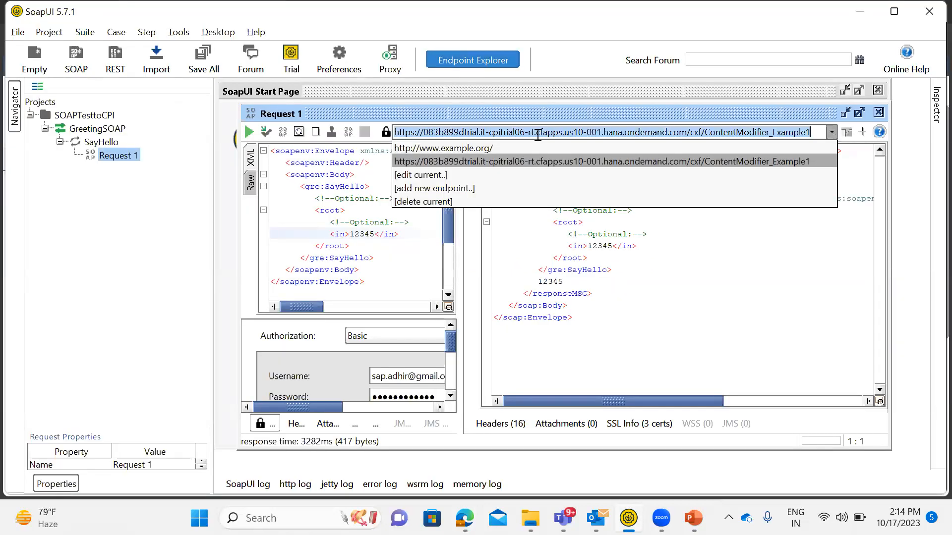
{"action": "left_click", "coordinate": [447, 187]}
{"action": "key", "text": "ctrl+v"}
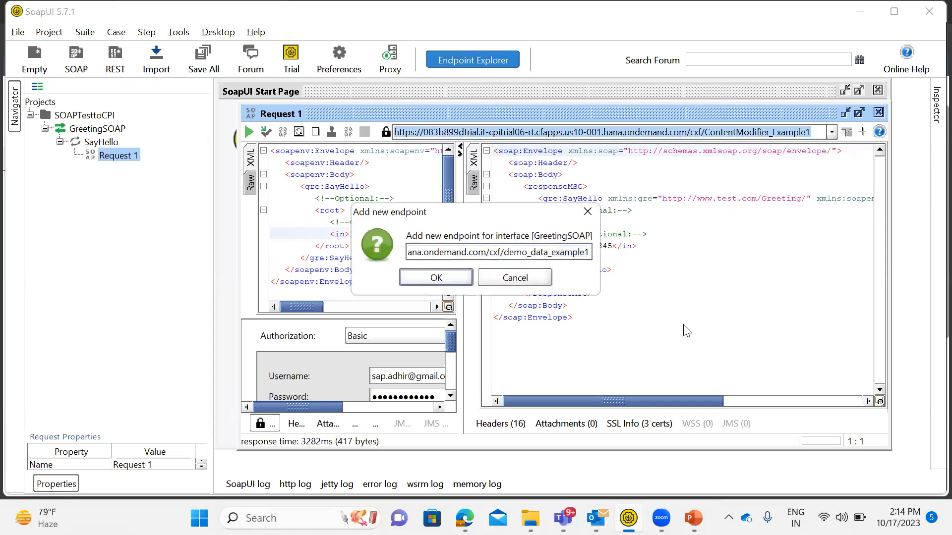
{"action": "left_click", "coordinate": [448, 280]}
Switch to the PowerPoint slide show and go back to the Camel message model slide to review the example input and output messages.
{"action": "key", "text": "alt+Tab"}
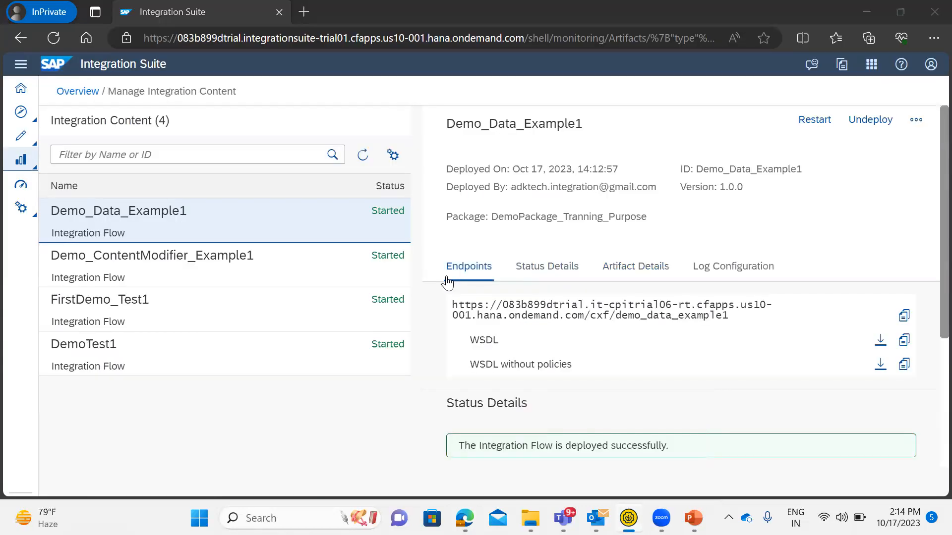
{"action": "mouse_move", "coordinate": [693, 518]}
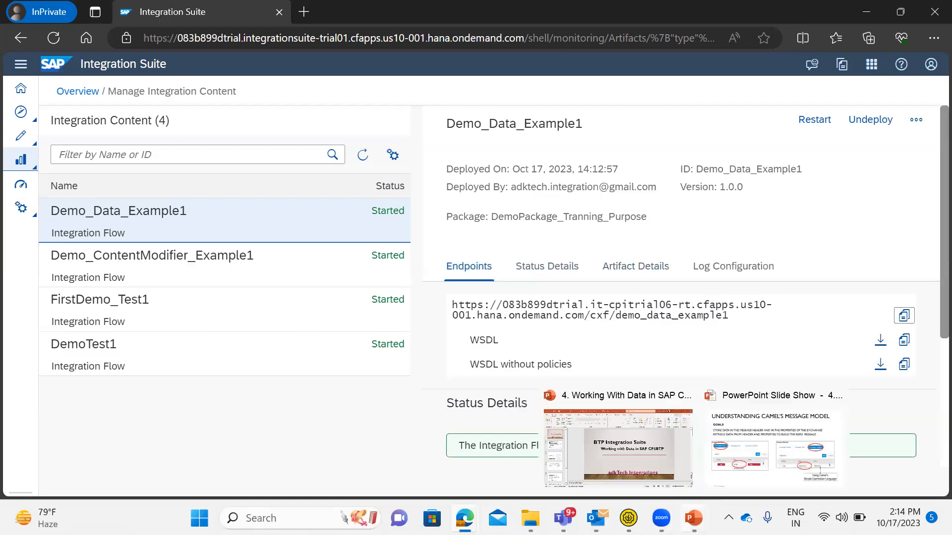
{"action": "left_click", "coordinate": [733, 452]}
{"action": "key", "text": "Right"}
{"action": "key", "text": "Right"}
{"action": "key", "text": "Left"}
{"action": "key", "text": "Left"}
{"action": "key", "text": "Left"}
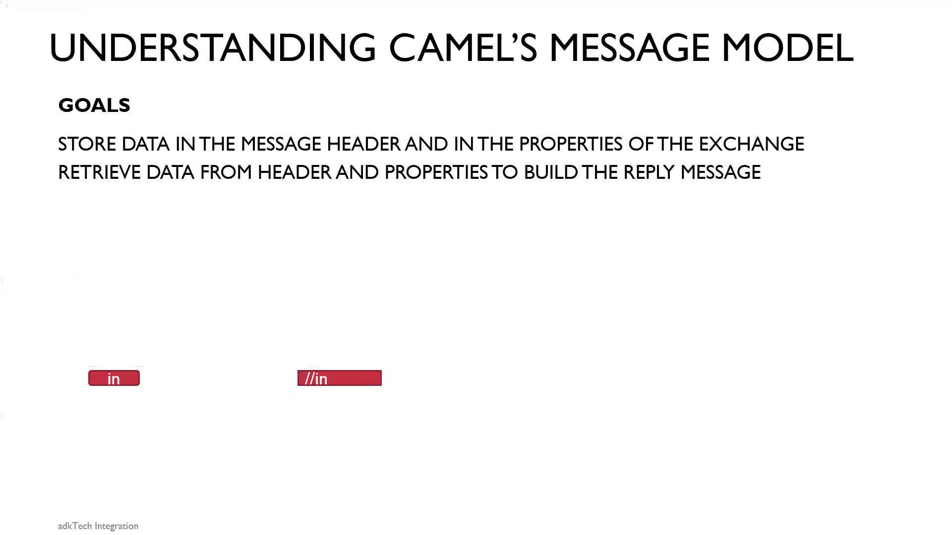
{"action": "key", "text": "Left"}
{"action": "key", "text": "Left"}
{"action": "key", "text": "Left"}
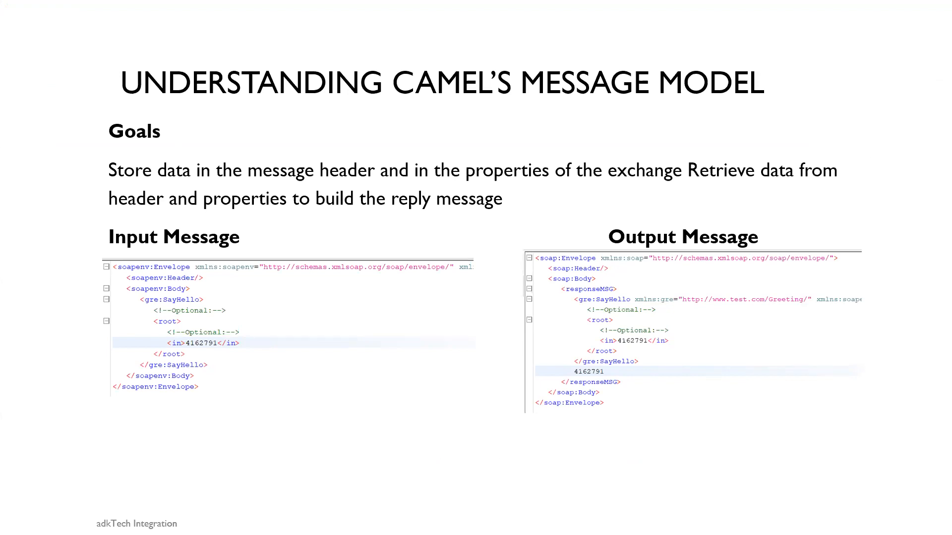
Switch to SoapUI and set the in element of Request 1 to 4162791.
{"action": "key", "text": "alt+Tab"}
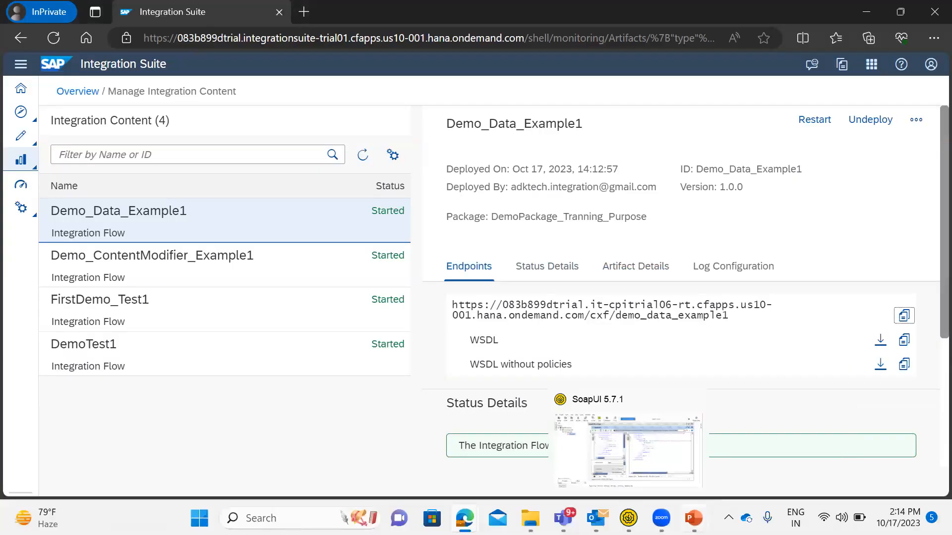
{"action": "mouse_move", "coordinate": [629, 518]}
{"action": "left_click", "coordinate": [637, 458]}
{"action": "left_click", "coordinate": [371, 233]}
{"action": "key", "text": "BackSpace"}
{"action": "key", "text": "BackSpace"}
{"action": "key", "text": "BackSpace"}
{"action": "key", "text": "BackSpace"}
{"action": "key", "text": "Delete"}
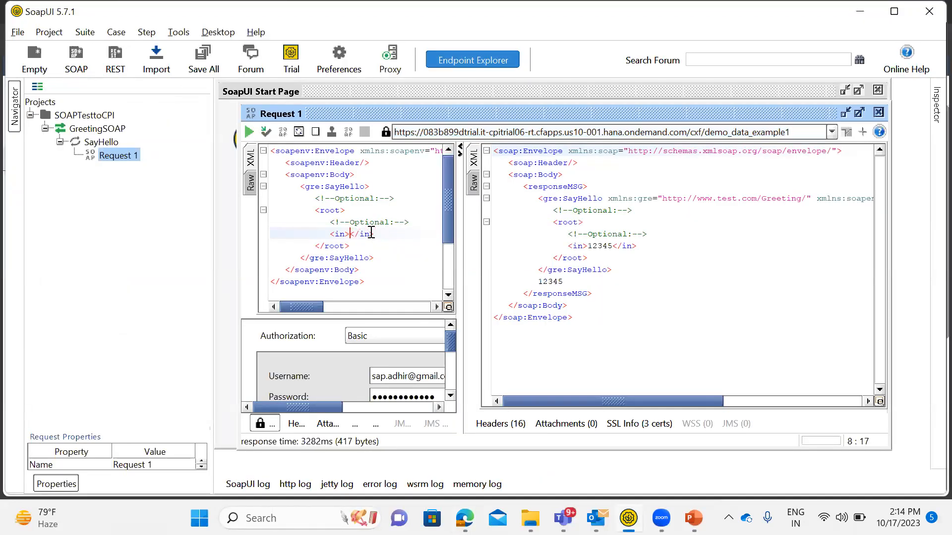
{"action": "type", "text": "4162791"}
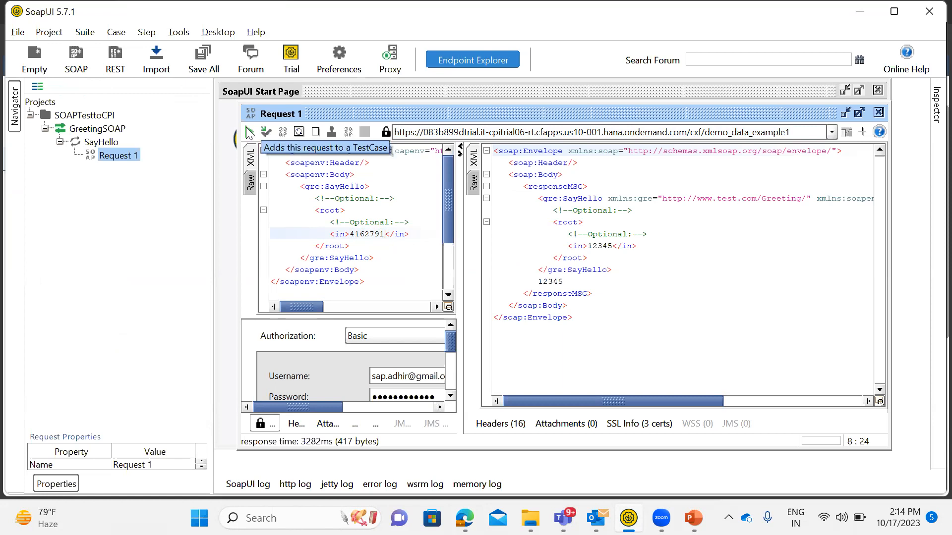
Submit Request 1 and check the SayHello block and the value below it in the XML view of the response.
{"action": "left_click", "coordinate": [249, 133]}
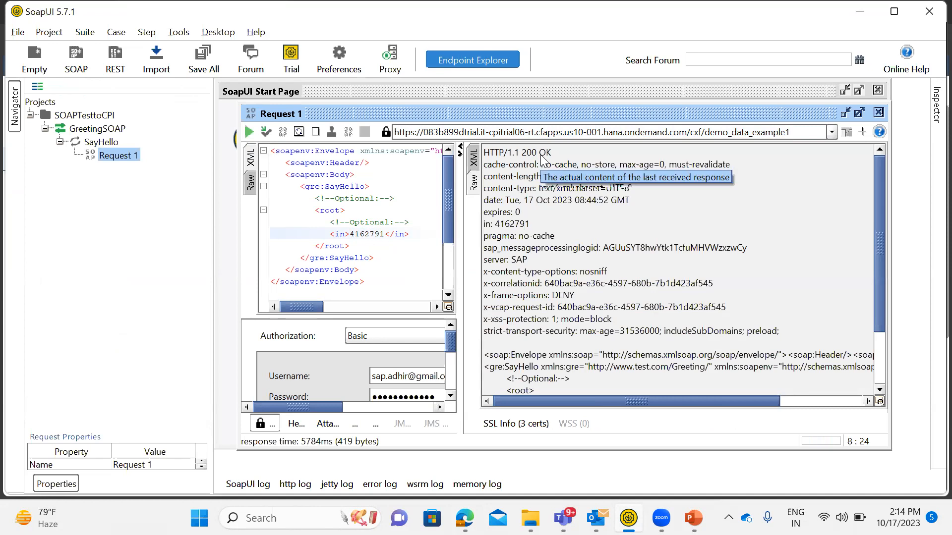
{"action": "left_click", "coordinate": [474, 157]}
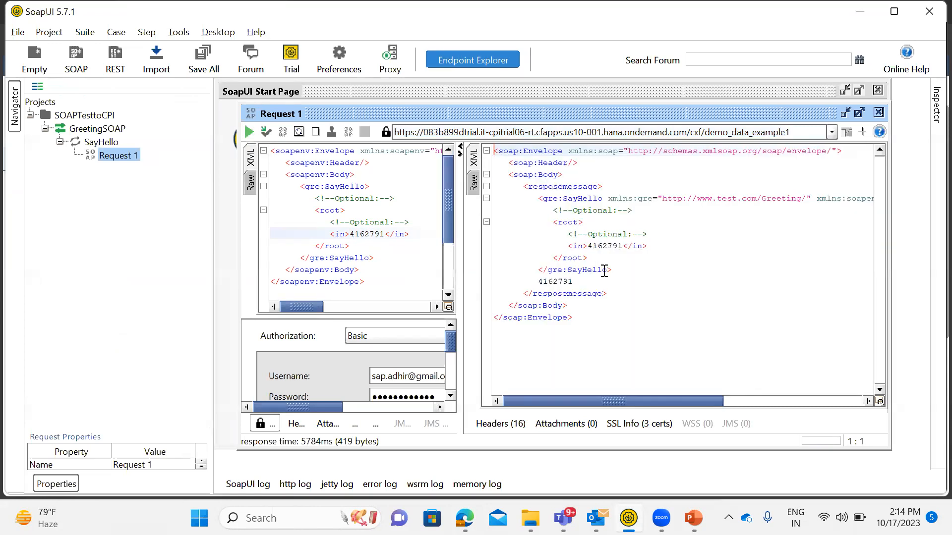
{"action": "left_click_drag", "start_coordinate": [593, 262], "coordinate": [494, 199]}
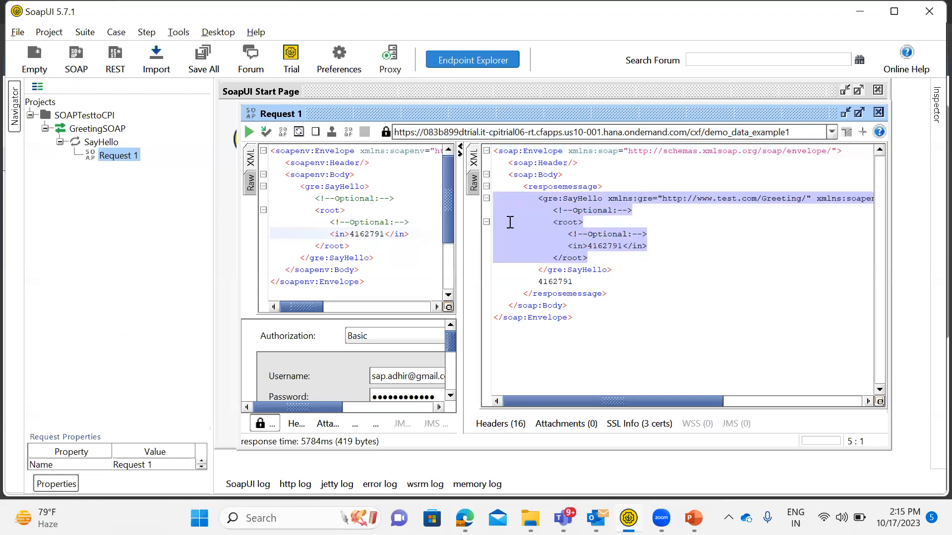
{"action": "left_click_drag", "start_coordinate": [575, 283], "coordinate": [535, 283]}
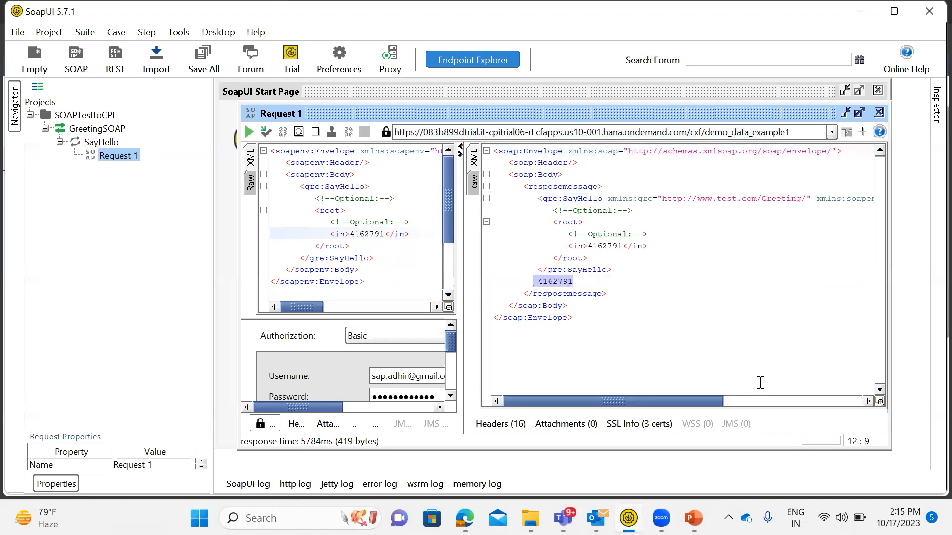
Switch to Integration Suite and open the processed messages of all artifacts from the past hour, showing the Demo_Data_Example1 message.
{"action": "mouse_move", "coordinate": [563, 518]}
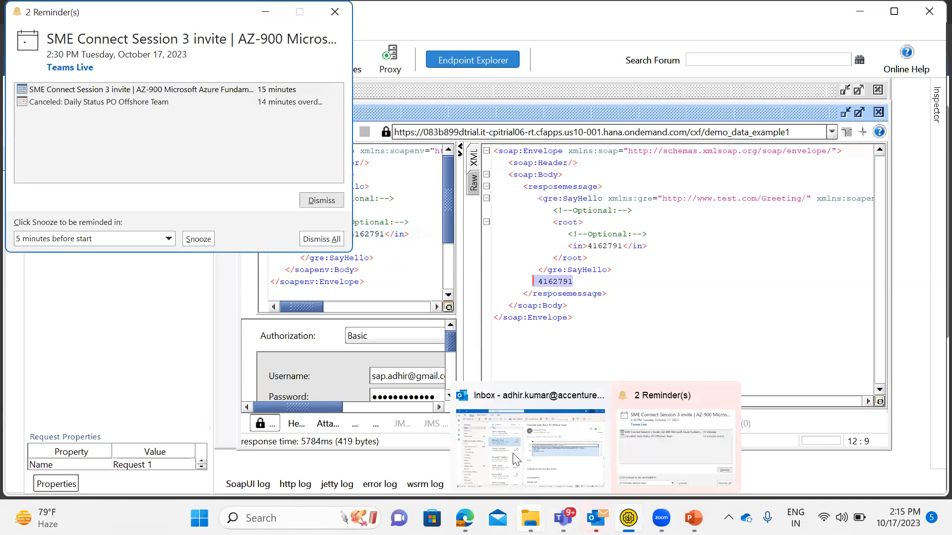
{"action": "mouse_move", "coordinate": [464, 518]}
{"action": "left_click", "coordinate": [544, 446]}
{"action": "left_click", "coordinate": [34, 167]}
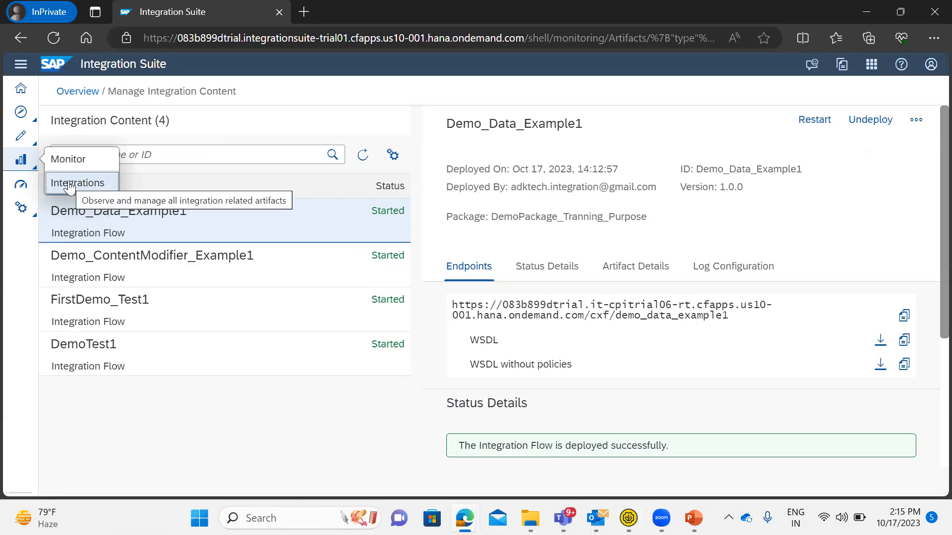
{"action": "left_click", "coordinate": [70, 184]}
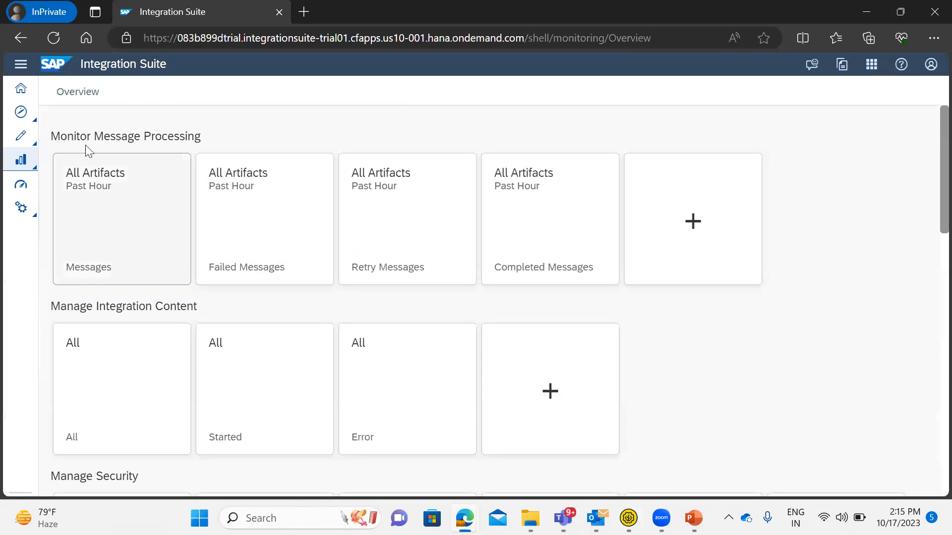
{"action": "left_click", "coordinate": [97, 217]}
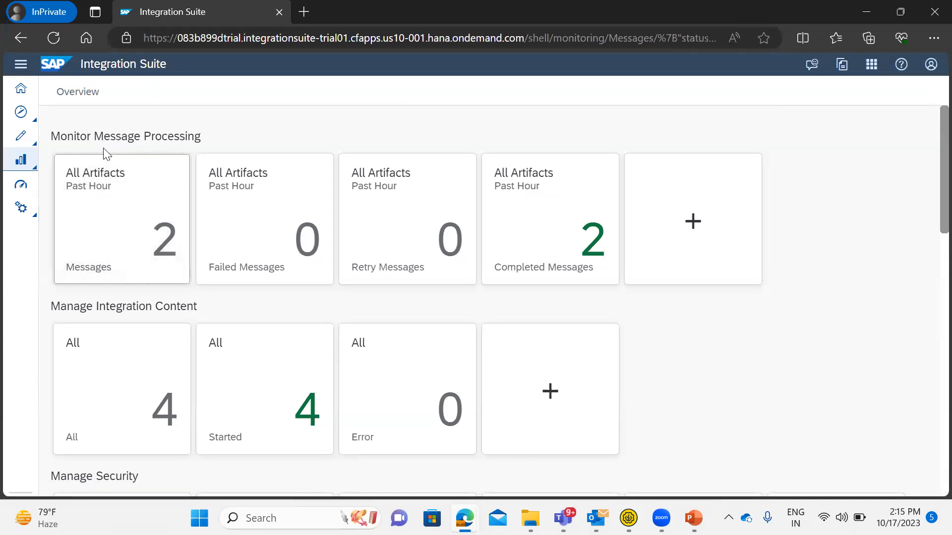
{"action": "left_click", "coordinate": [308, 278]}
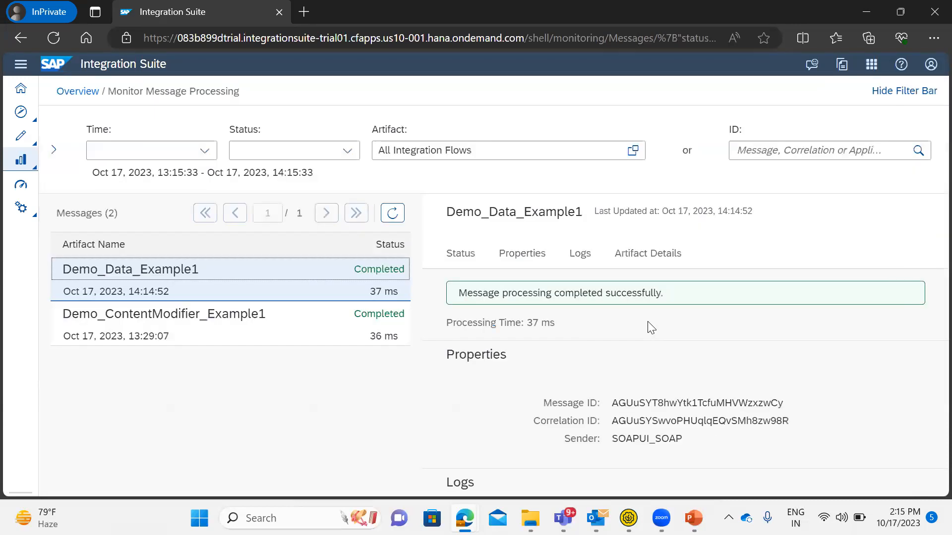